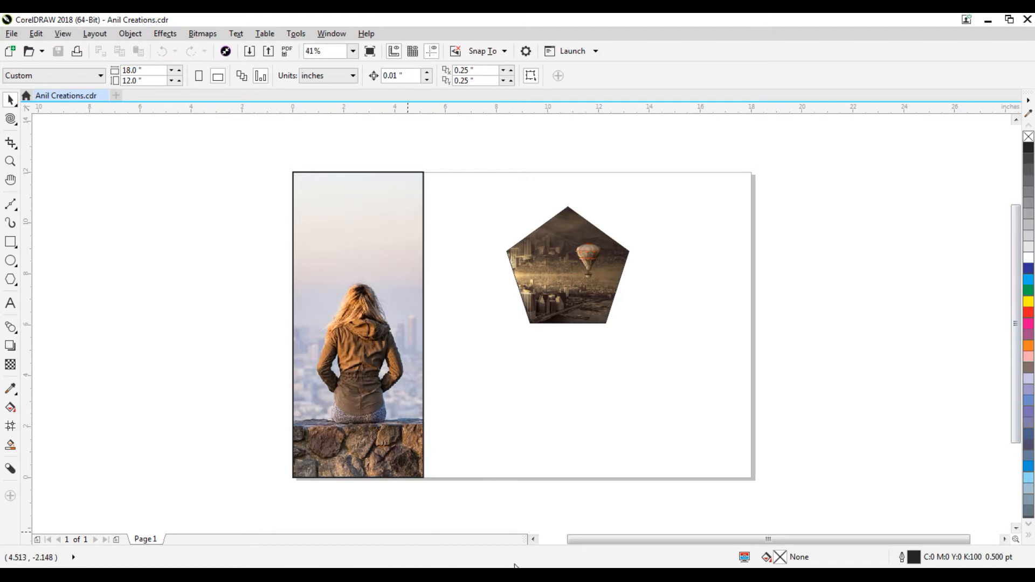
key(ctrl+F9)
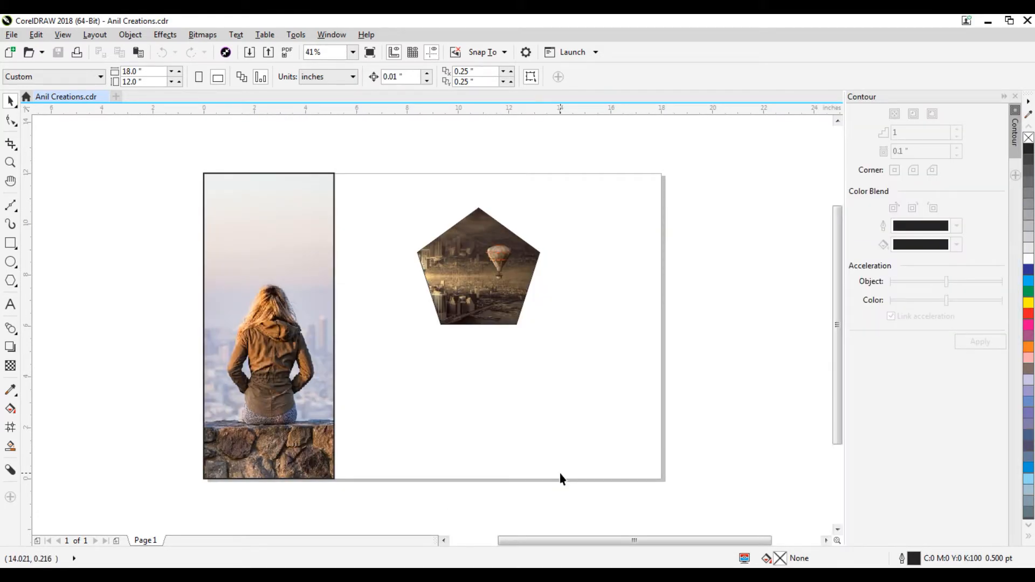
key(ctrl+F9)
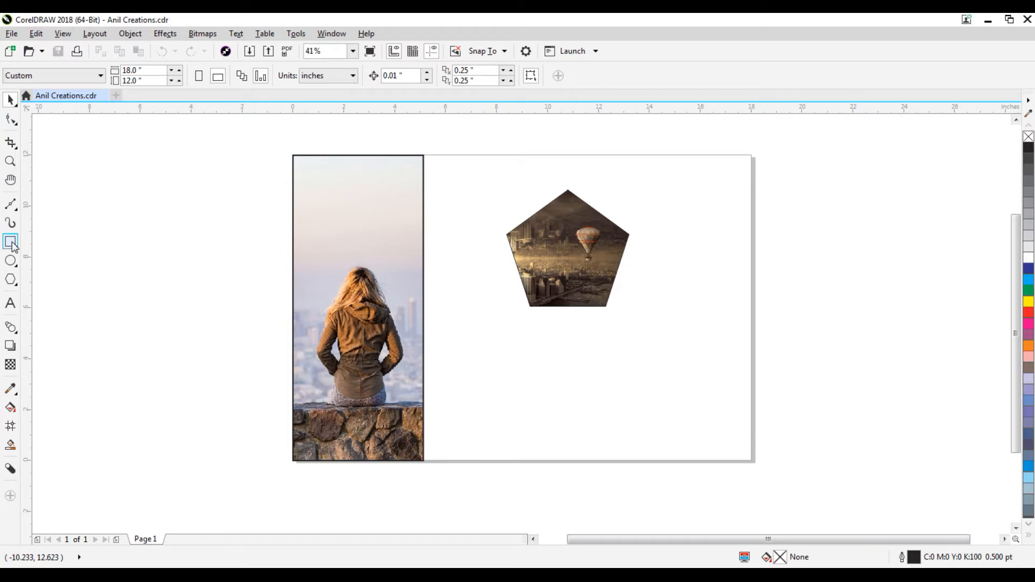
click(16, 124)
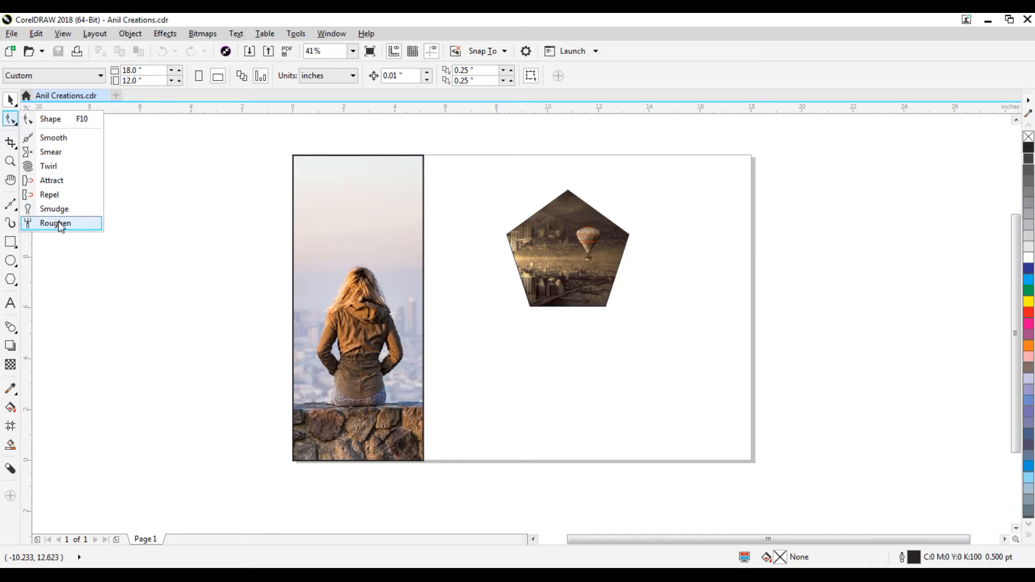
click(127, 281)
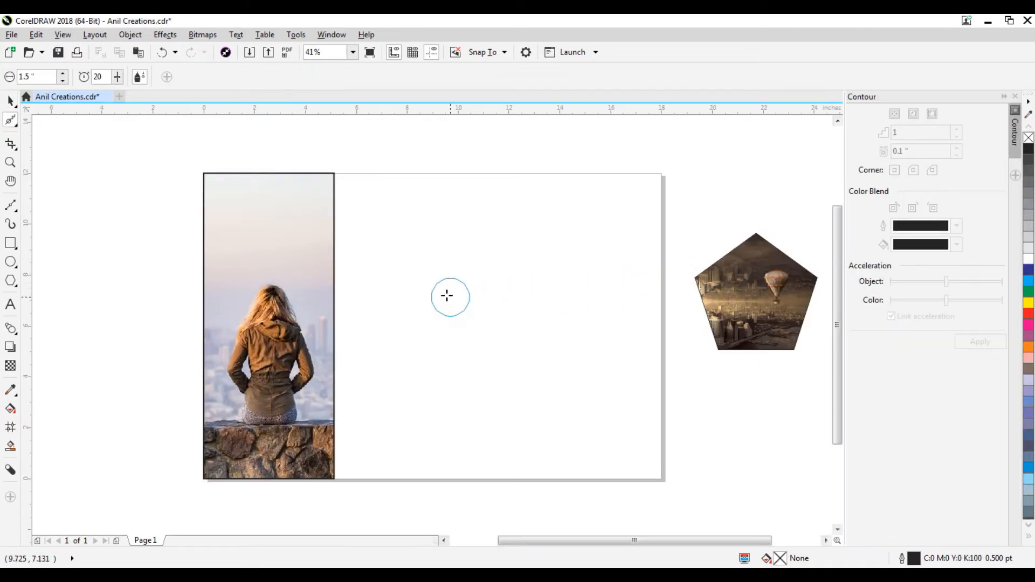
- Draw a rectangle about 6.33 by 2.95 inches on the blank area beside the woman's photo and fill it black
click(10, 244)
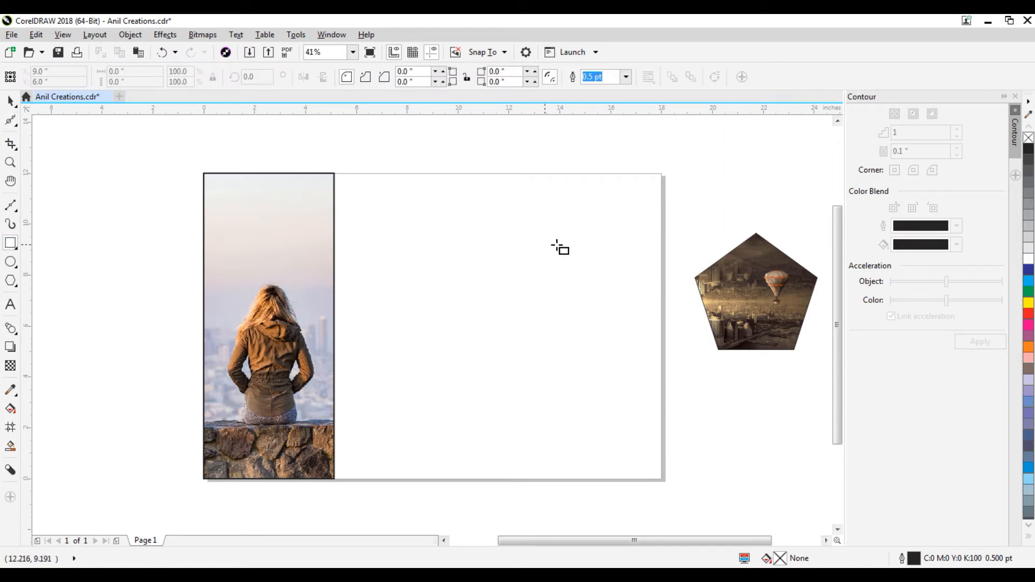
drag(407, 217, 569, 293)
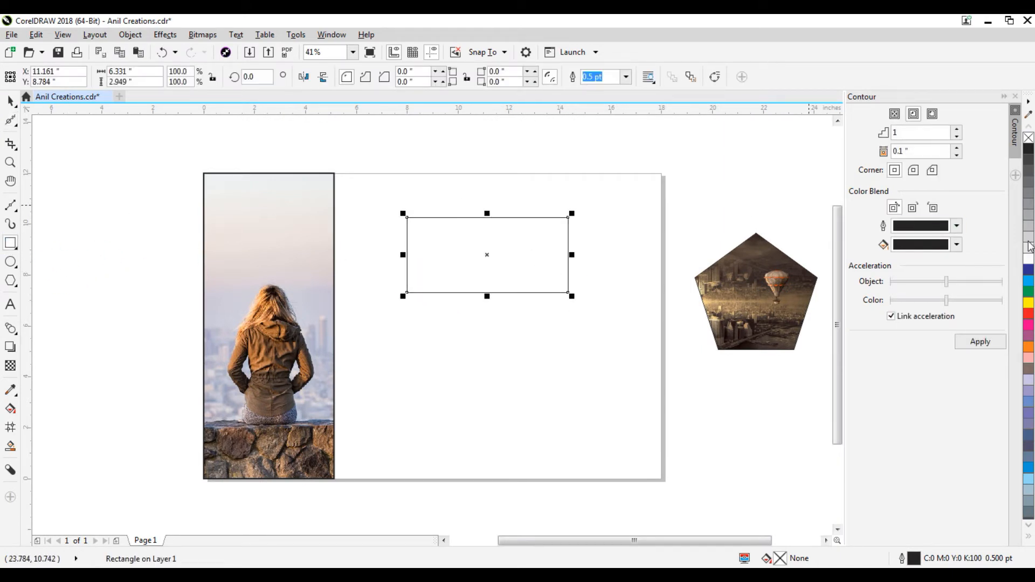
click(1029, 149)
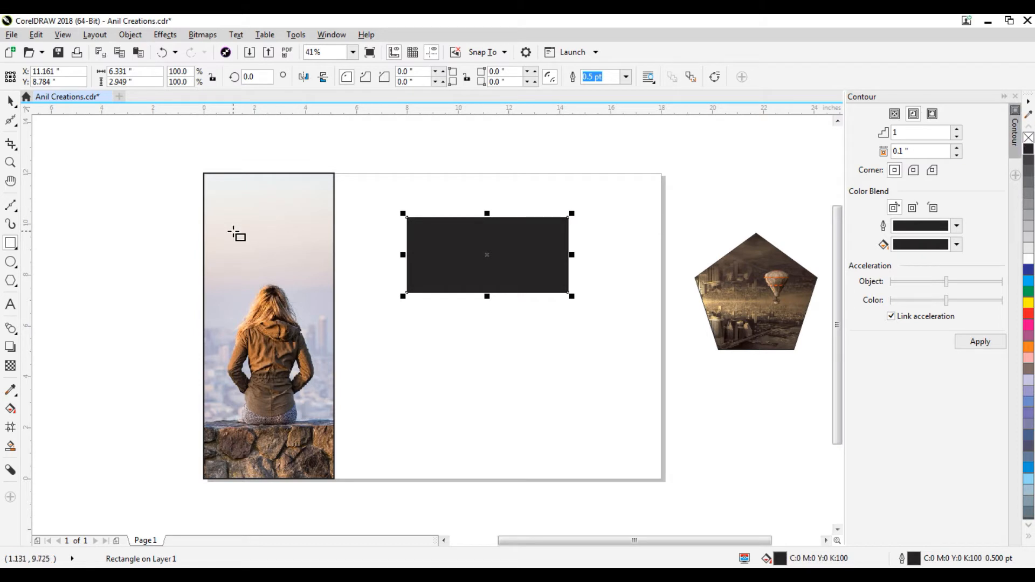
- Try the corner rounding on the black rectangle with the Shape tool and convert the rectangle to curves
click(18, 127)
click(48, 120)
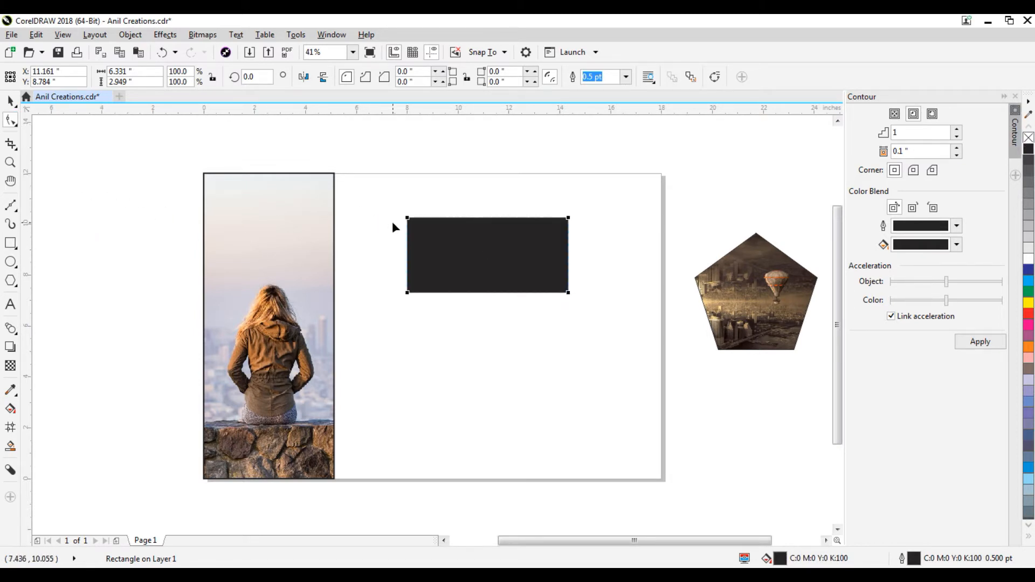
mouse_move(408, 219)
mouse_down()
mouse_move(422, 218)
mouse_move(406, 219)
mouse_up()
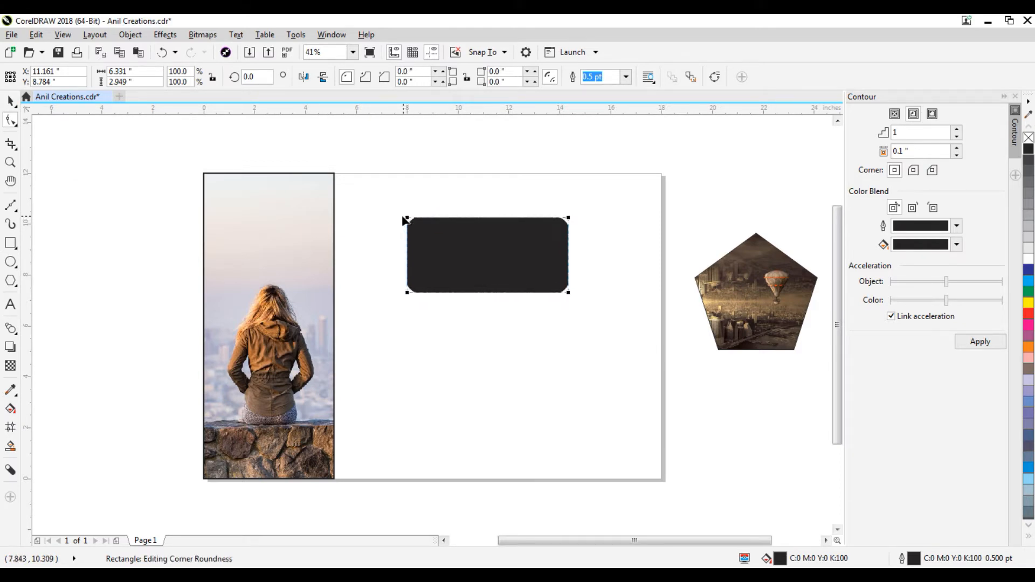
right_click(429, 236)
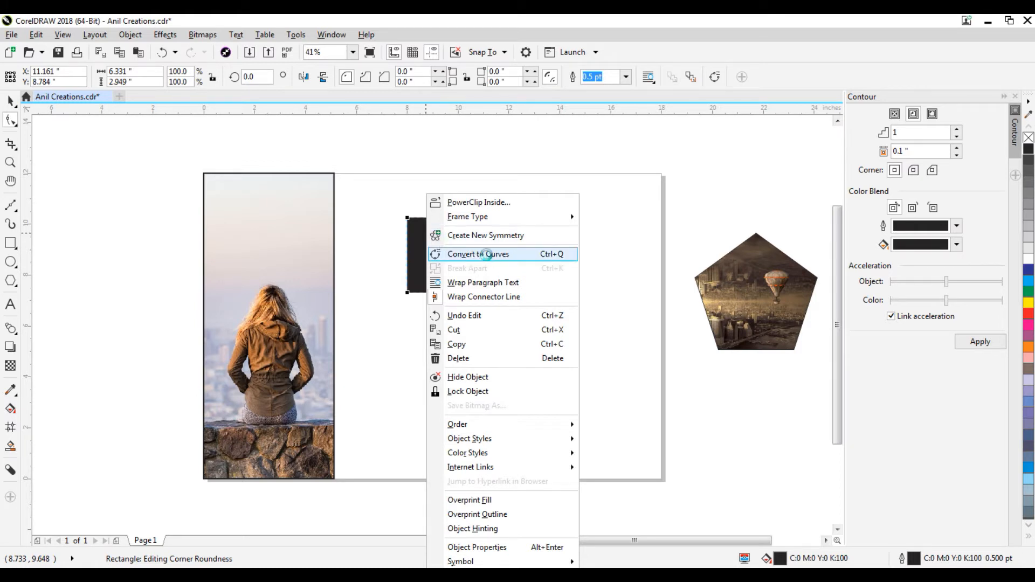
click(487, 254)
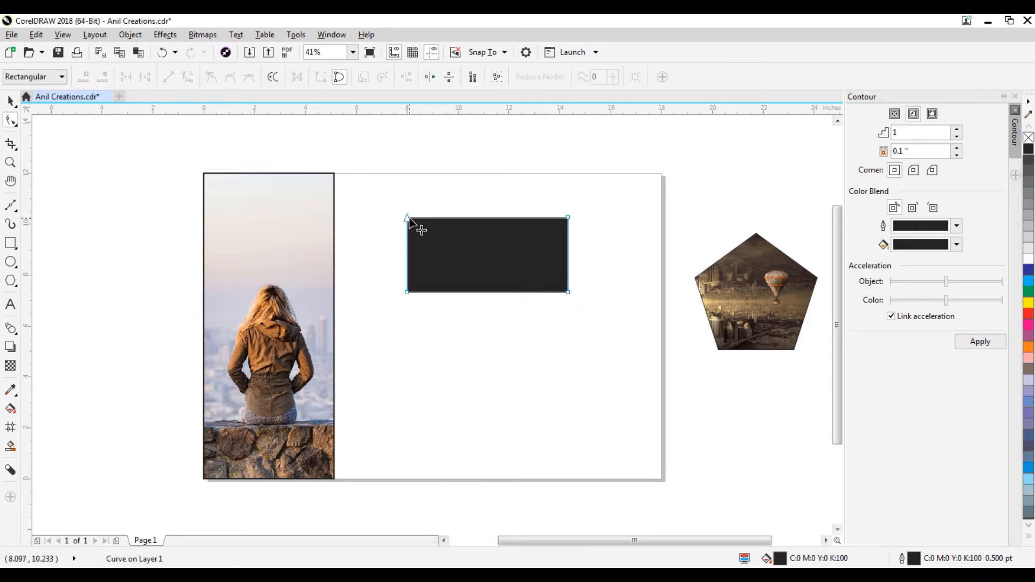
- Reshape the black rectangle into a slanted four-sided shape by moving its corner nodes horizontally
drag(407, 218, 373, 220)
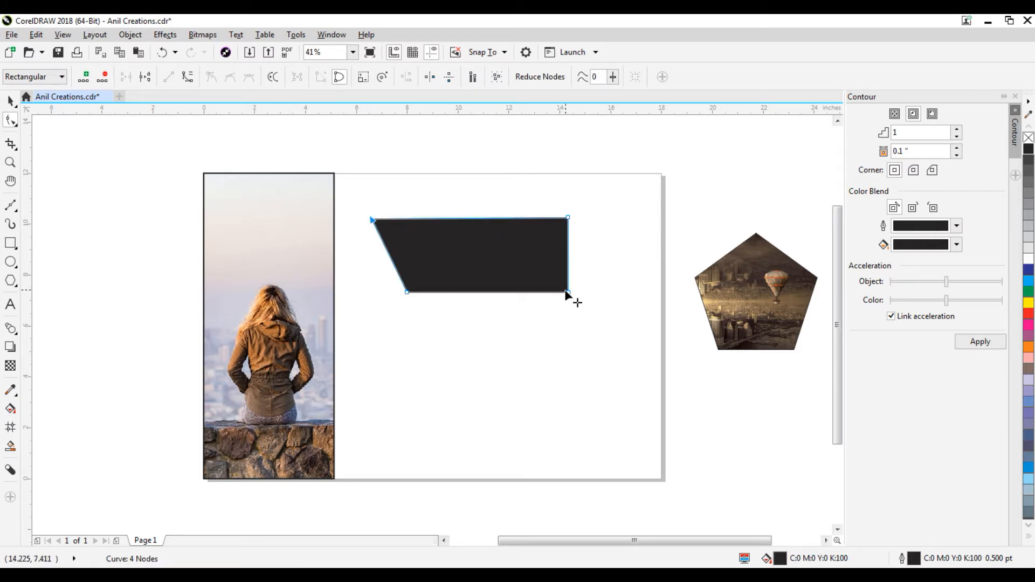
drag(568, 292, 527, 293)
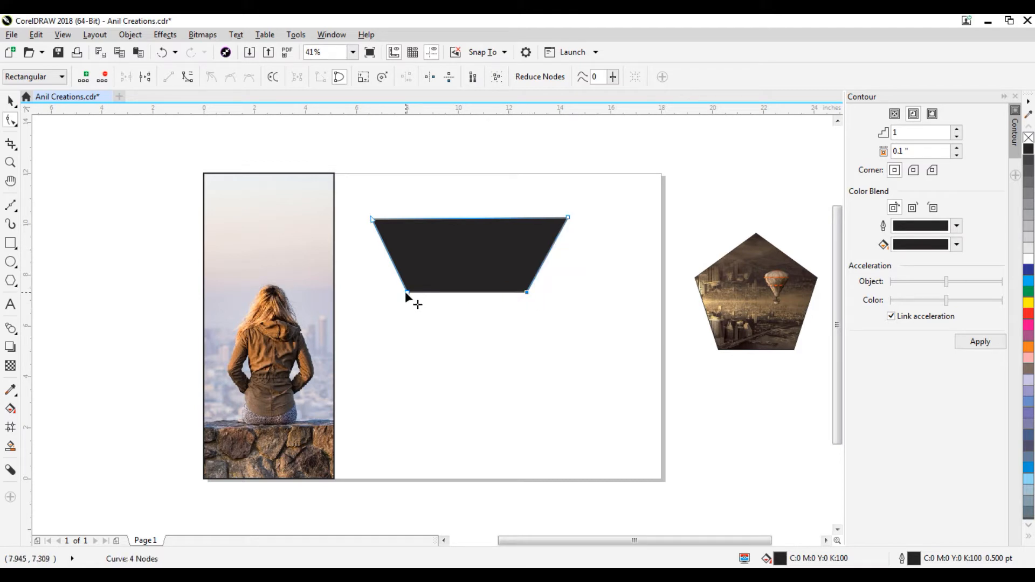
drag(406, 290, 360, 290)
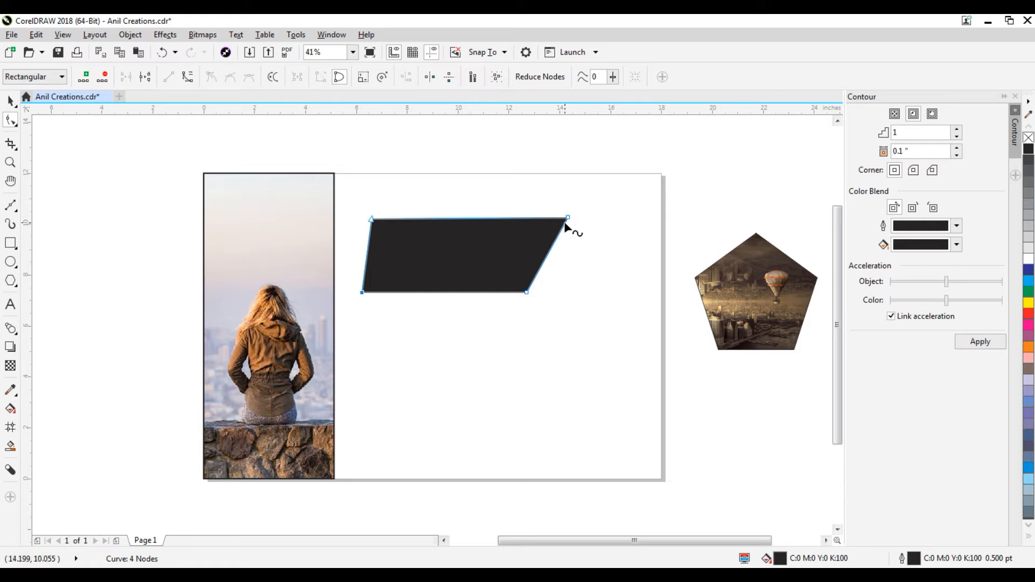
drag(568, 217, 558, 218)
- Smear two deep curved notches downward into the black shape's upper edge, using a 1.5-inch nib and pressure 85
click(14, 124)
click(50, 151)
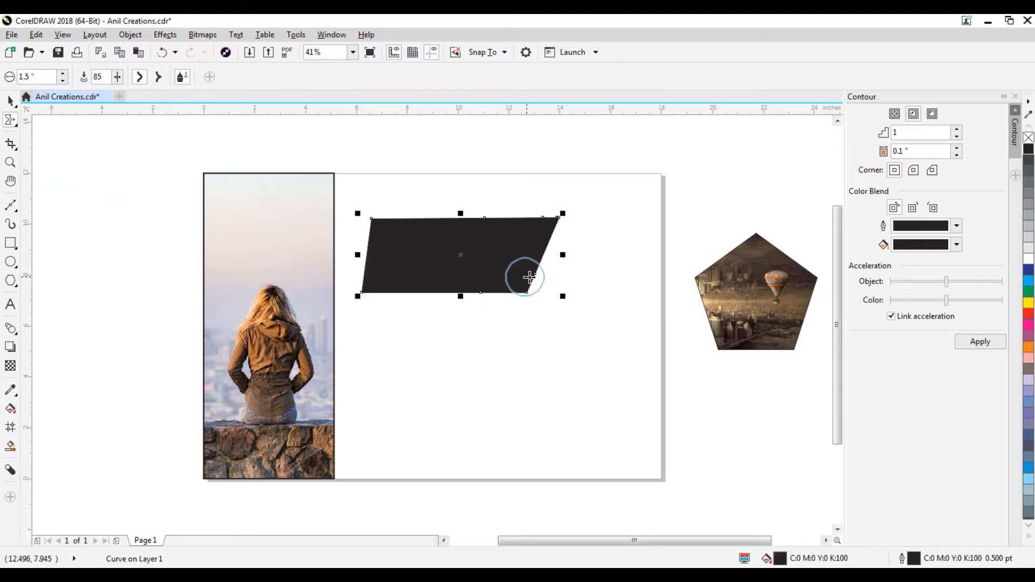
drag(446, 203, 423, 262)
drag(479, 197, 500, 267)
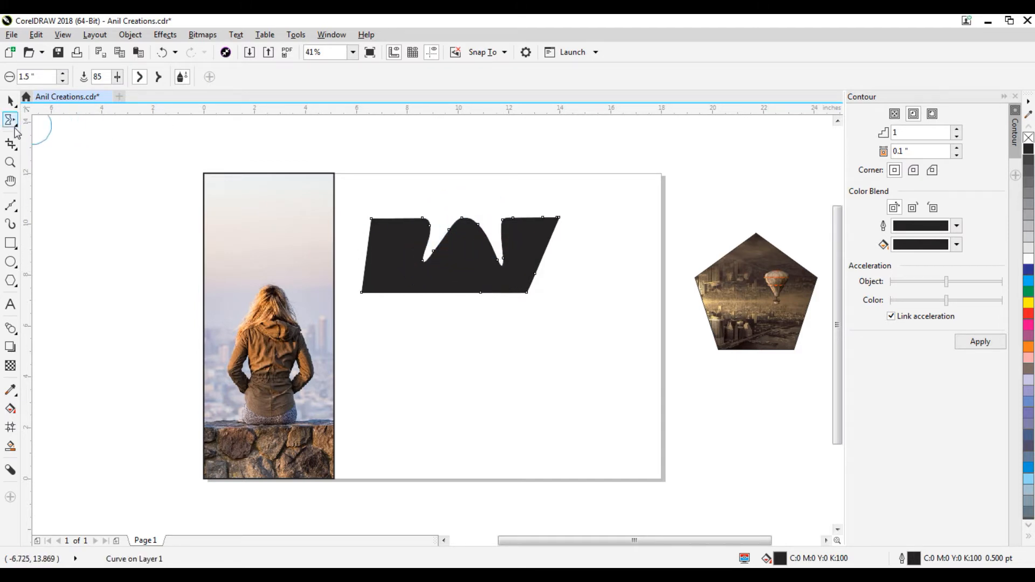
- Distort the black shape further with strokes along its lower edge, corners, upper edge and left side
drag(439, 300, 455, 264)
click(530, 293)
click(367, 292)
drag(374, 228, 378, 223)
drag(440, 220, 426, 249)
mouse_move(496, 218)
mouse_down()
mouse_move(503, 246)
mouse_move(464, 298)
mouse_move(495, 306)
mouse_move(526, 294)
mouse_move(550, 239)
mouse_up()
mouse_move(367, 259)
mouse_down()
mouse_move(369, 226)
mouse_move(381, 231)
mouse_up()
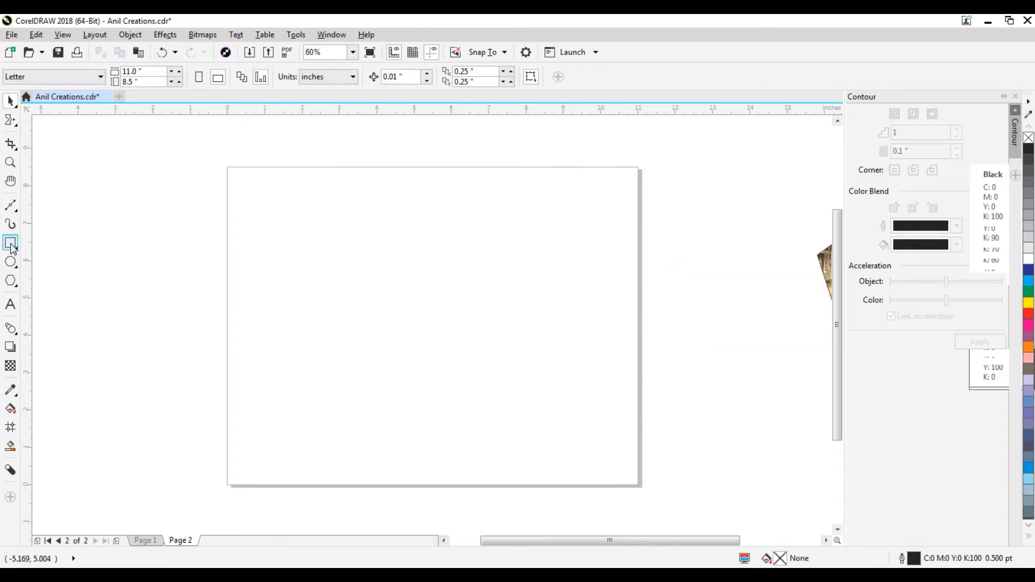
- Draw a thin horizontal bar about 6.99 by 0.16 inches on Page 2, filled red with no outline
click(10, 243)
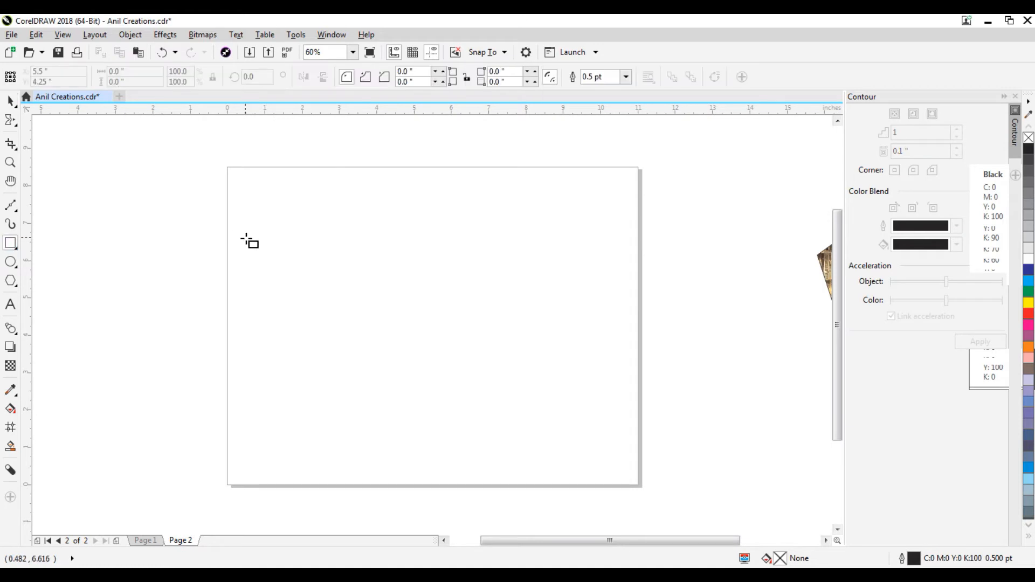
drag(253, 220, 513, 225)
click(1030, 315)
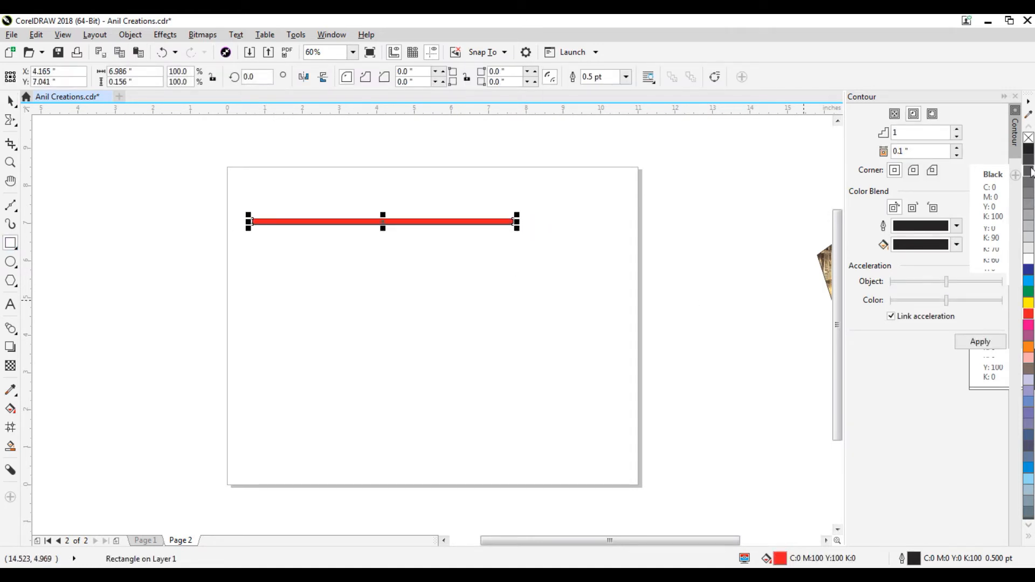
right_click(1028, 139)
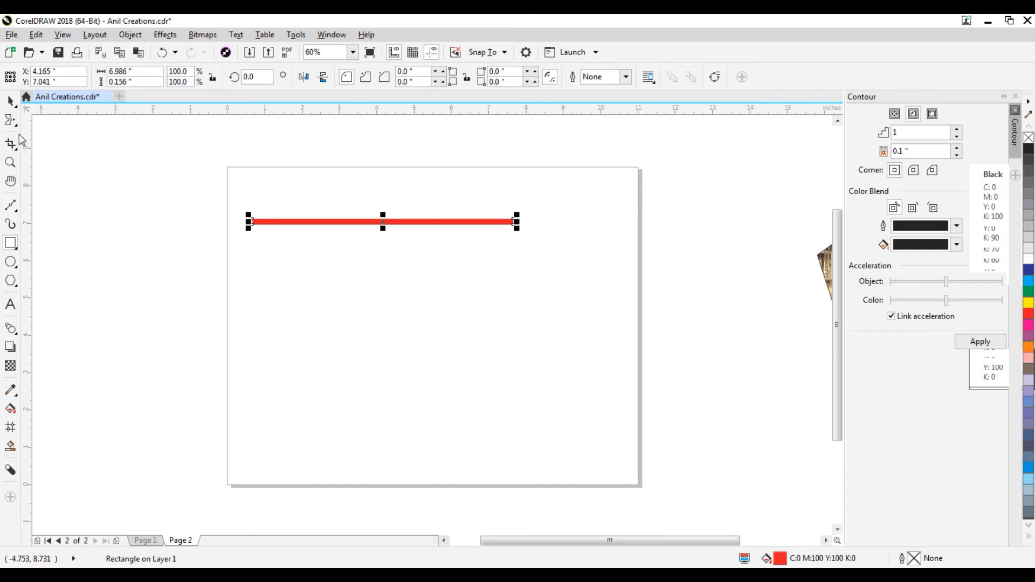
- Twirl four spirals along the red bar, one at each end and two between, with a 1.5-inch nib and rate 51
click(12, 120)
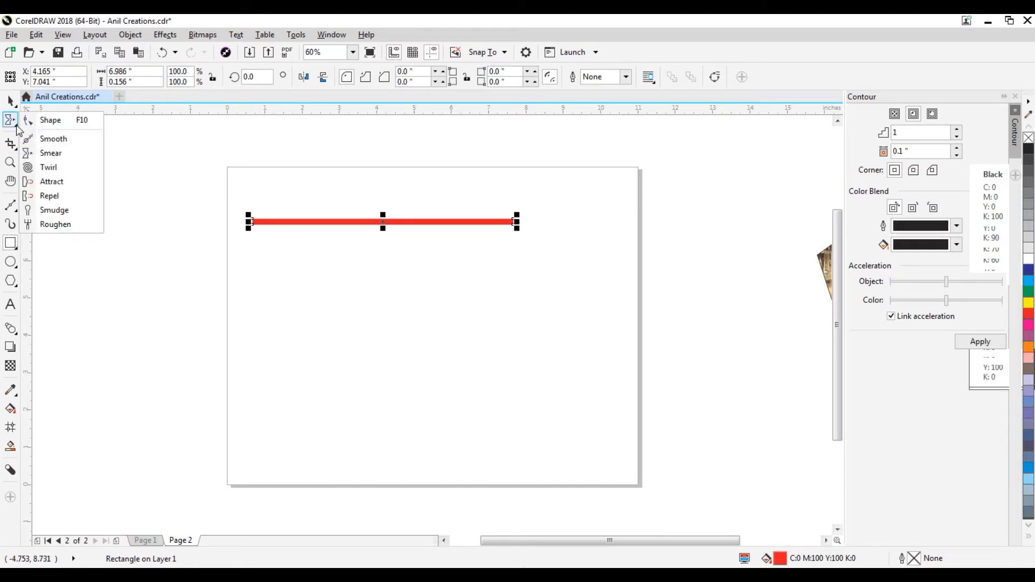
click(48, 169)
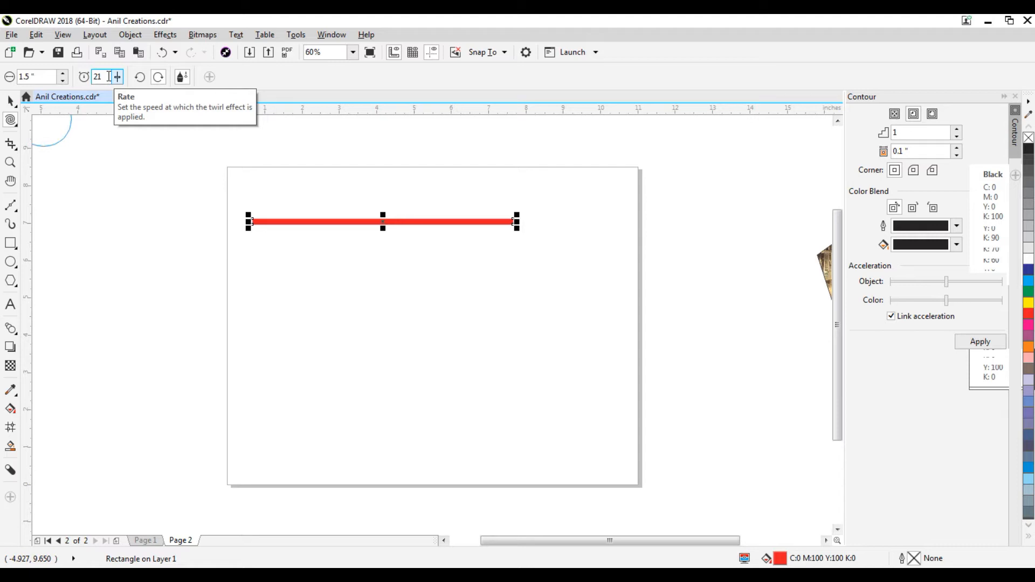
drag(261, 217, 261, 222)
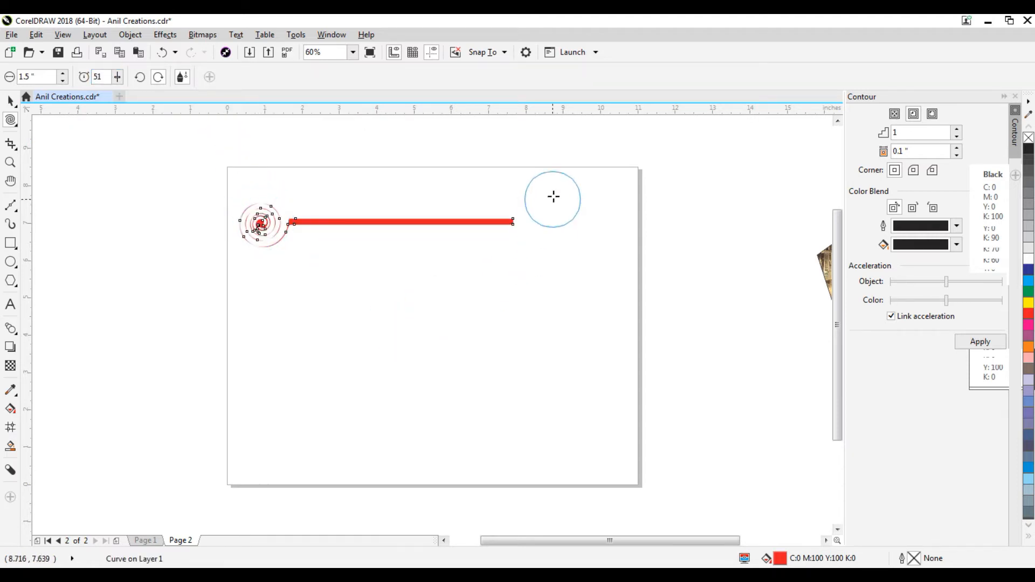
drag(500, 216, 501, 218)
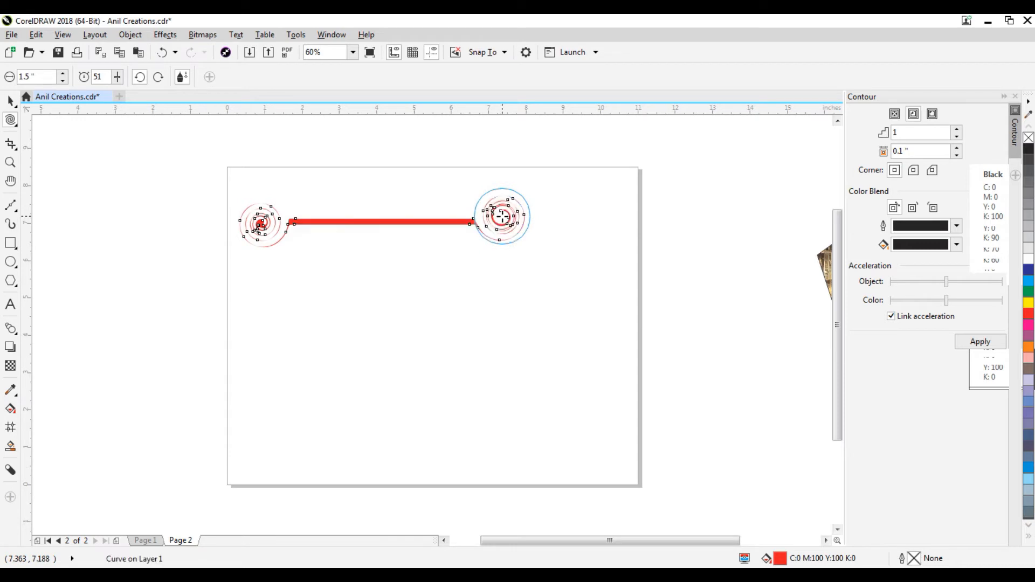
drag(410, 227, 409, 226)
drag(337, 217, 336, 219)
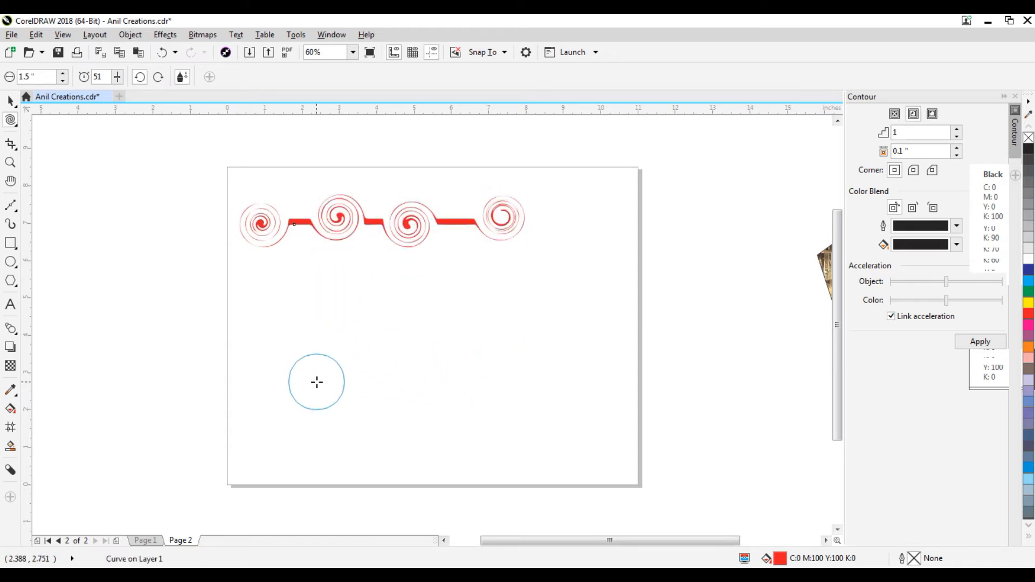
- Recolour the twirled bar cyan and reposition it near the upper edge of the page
key(space)
drag(348, 226, 388, 244)
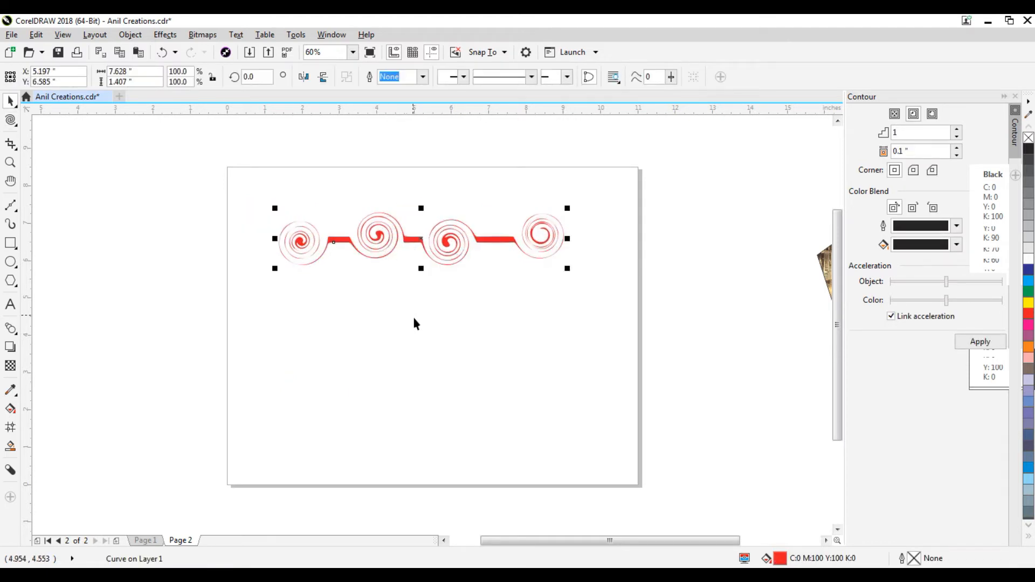
click(402, 328)
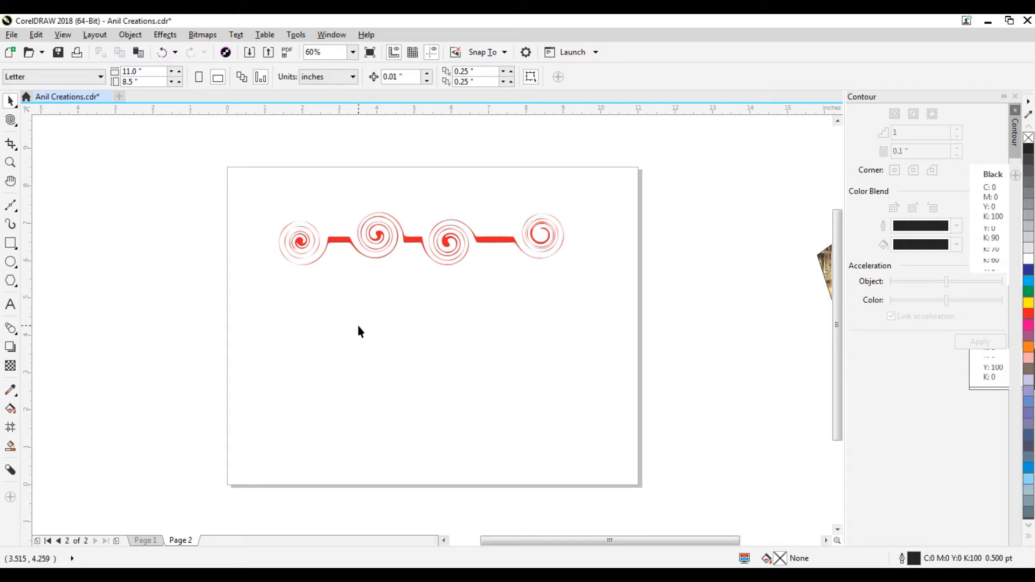
click(383, 246)
click(1029, 281)
click(414, 319)
drag(396, 255, 400, 231)
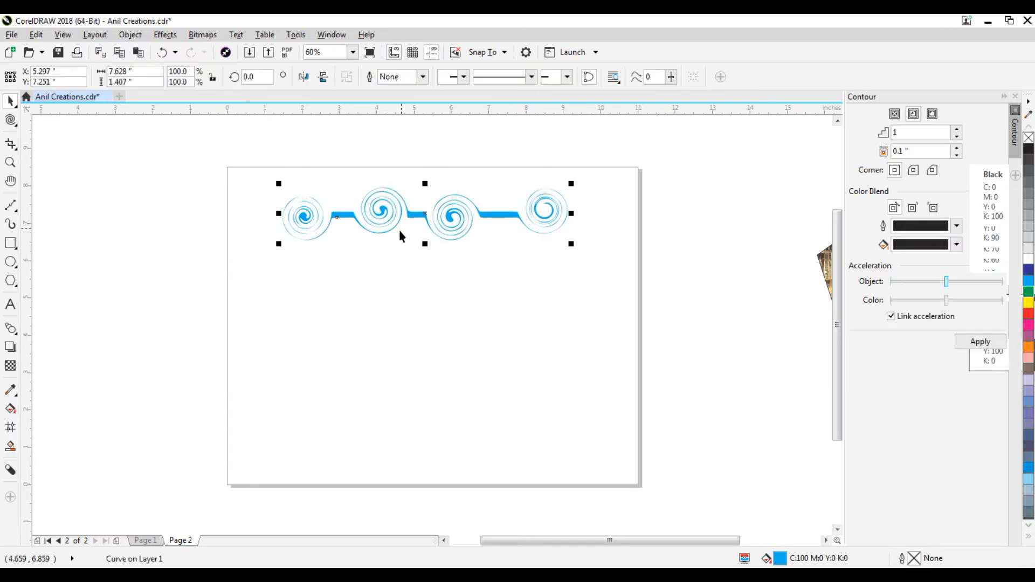
click(403, 303)
- Draw a near-square rectangle about 2.96 by 3 inches below the cyan spirals, filled green with no outline
click(11, 243)
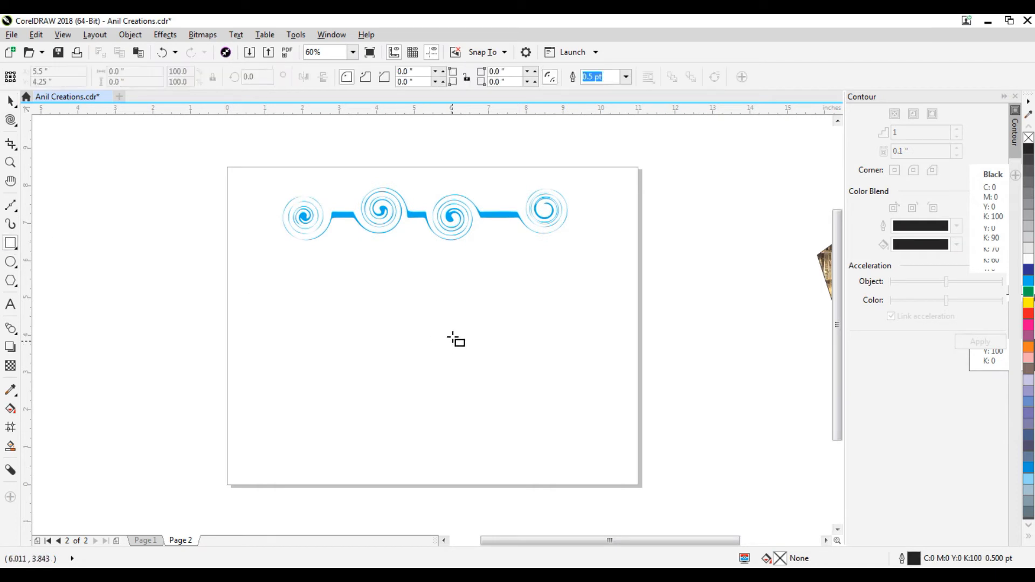
drag(371, 279, 482, 391)
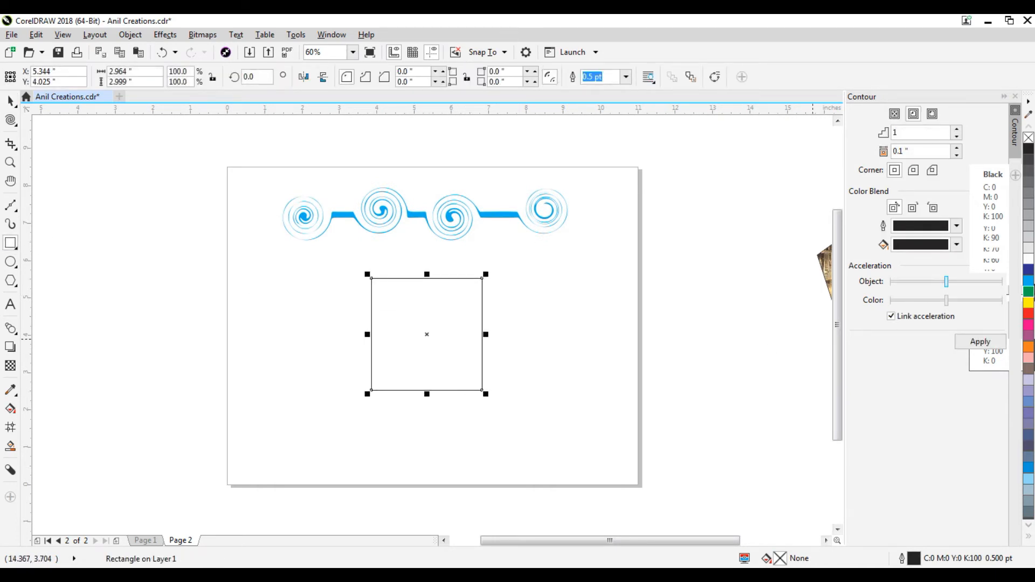
click(1029, 295)
right_click(1029, 138)
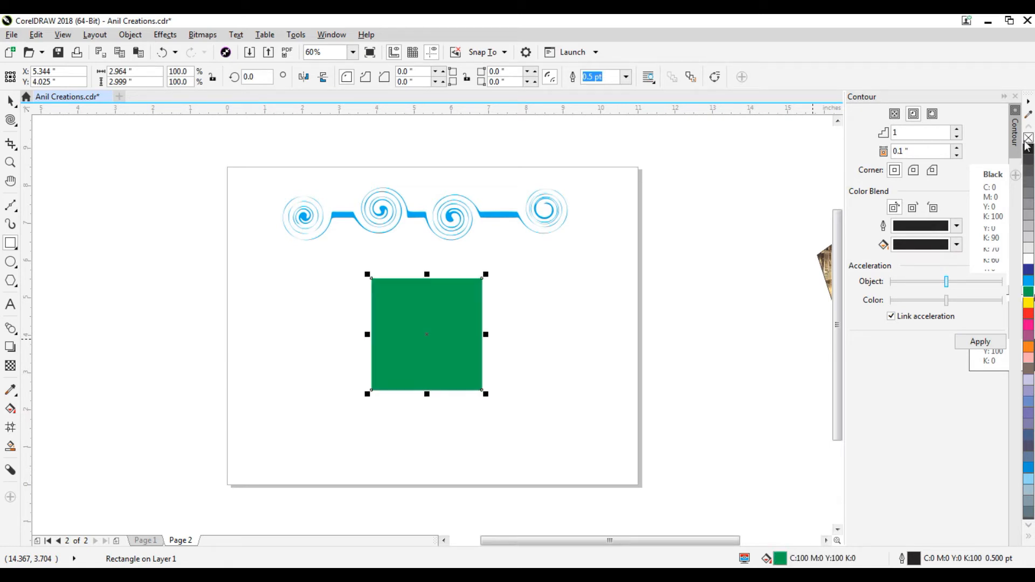
- Pull both sides of the green square inward with the Attract tool, using a 1.39-inch nib and rate 31
click(14, 122)
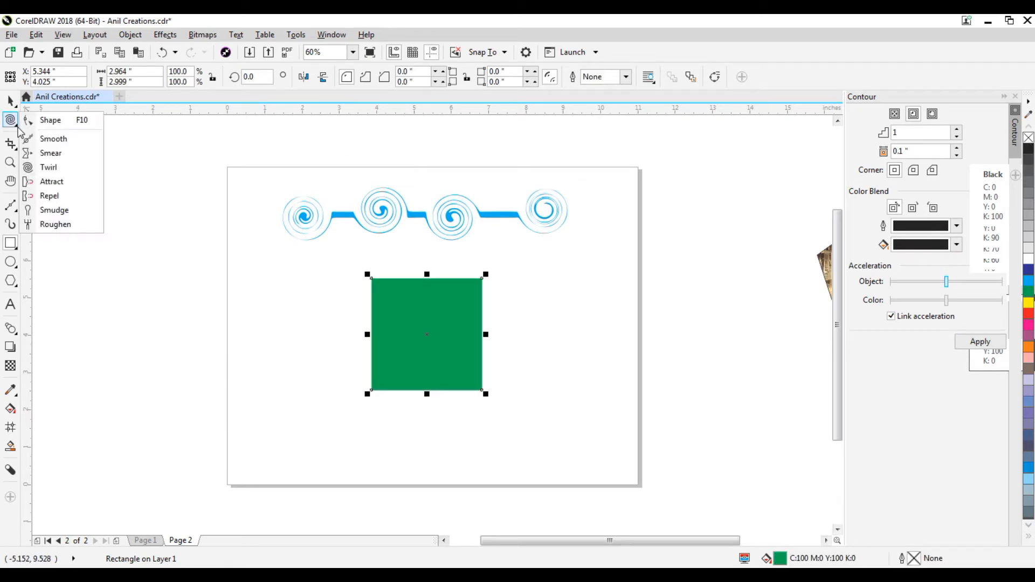
click(39, 182)
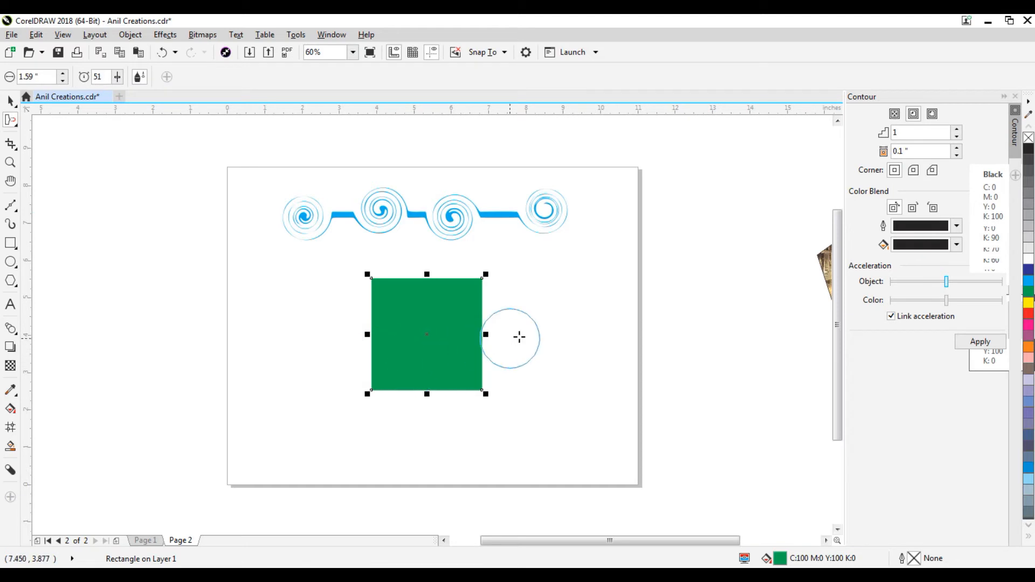
mouse_move(507, 312)
mouse_down()
mouse_move(460, 335)
mouse_move(455, 367)
mouse_move(474, 386)
mouse_up()
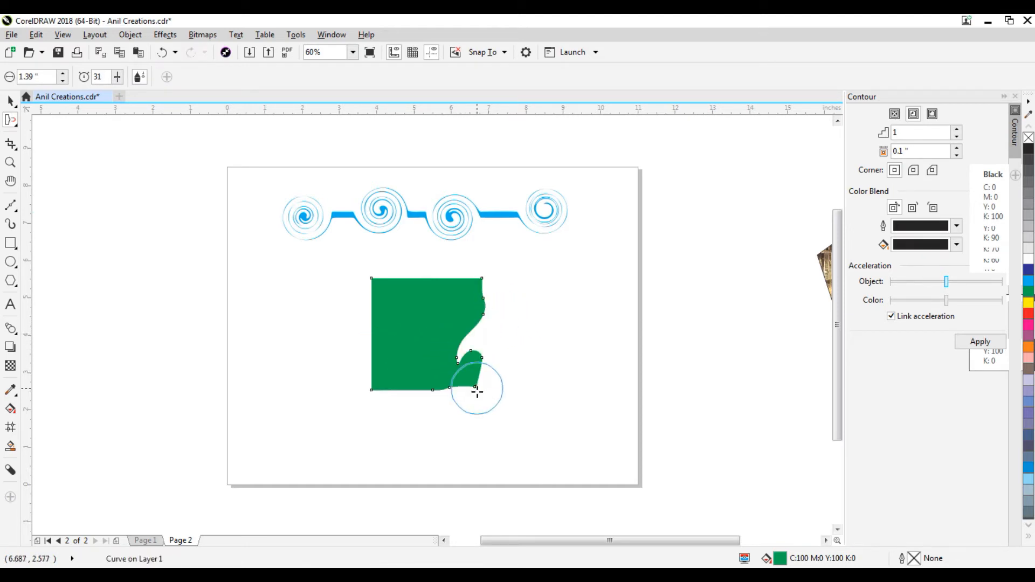
mouse_move(354, 328)
mouse_down()
mouse_move(361, 303)
mouse_move(386, 325)
mouse_move(402, 356)
mouse_move(383, 375)
mouse_move(388, 385)
mouse_up()
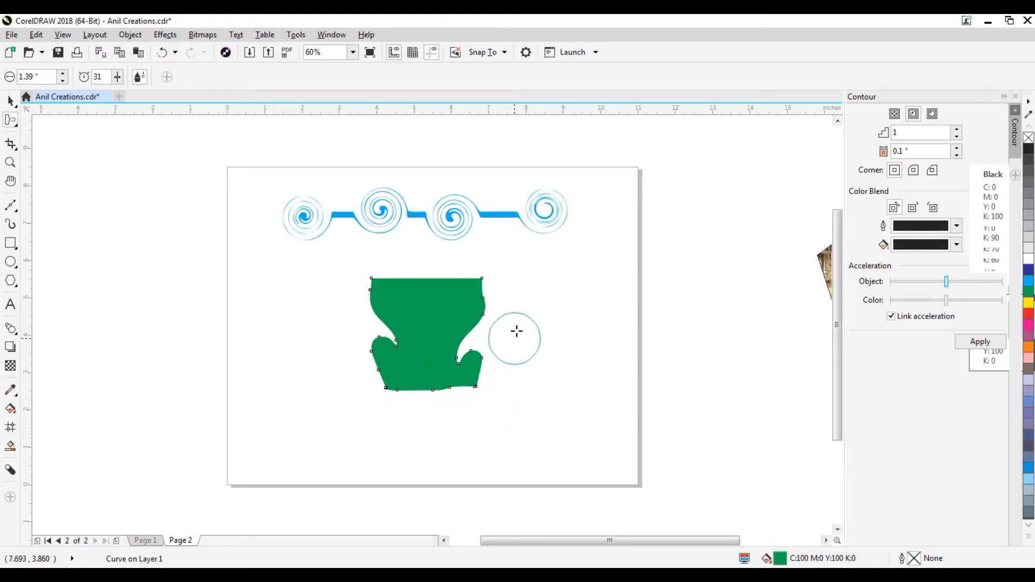
- Reshape the notch on the green shape's right side with the Attract tool, using a 1.39-inch nib and rate 31
drag(510, 314, 466, 351)
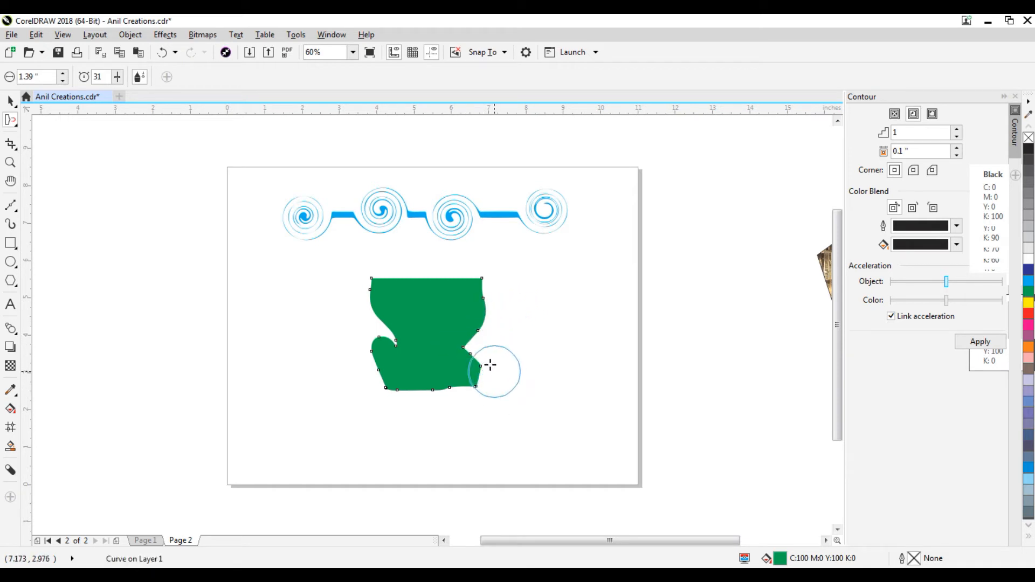
click(10, 101)
click(532, 342)
- Create a horizontally mirrored copy of the green shape and overlap it with the original to form a symmetrical pot
click(436, 335)
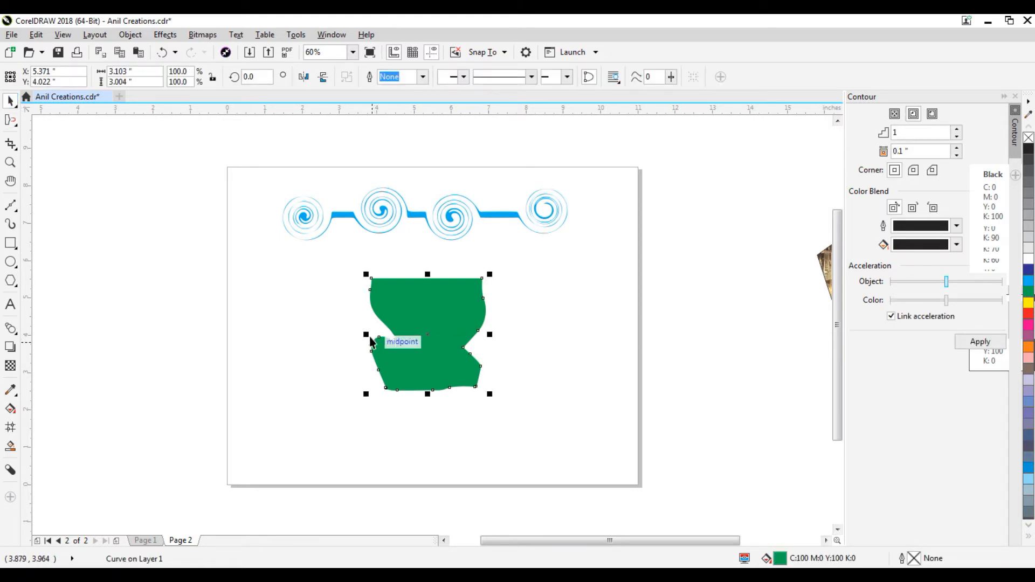
drag(366, 335, 530, 335)
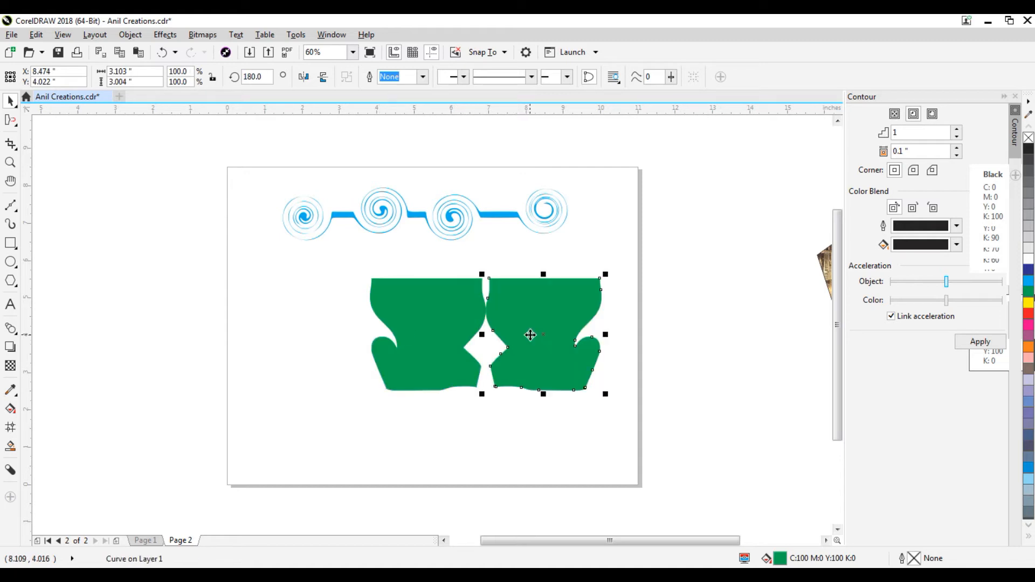
click(436, 331)
drag(559, 322, 473, 325)
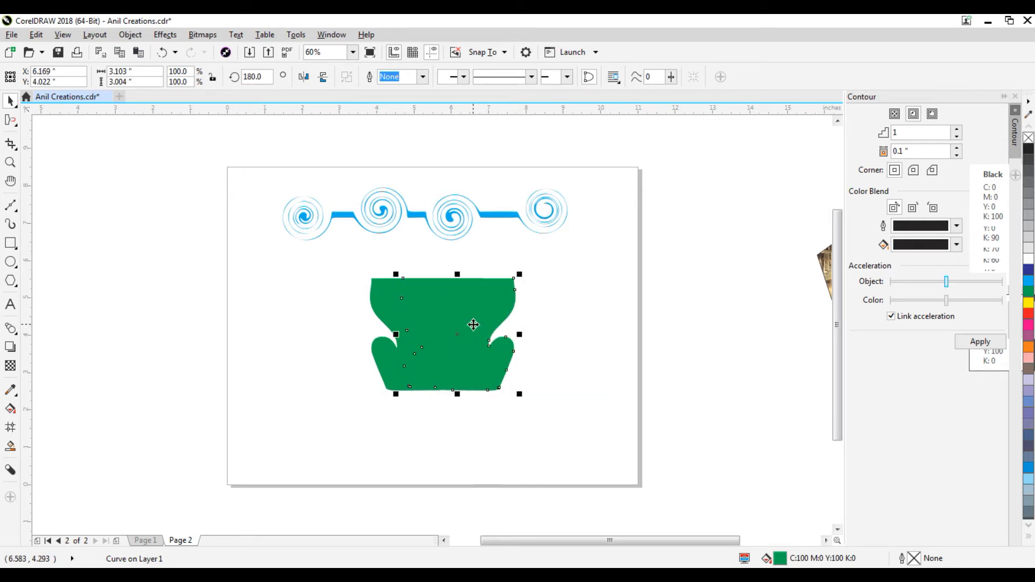
- Recolour both overlapping green halves orange and move them together to the left part of the page, below the spirals
click(581, 434)
drag(482, 367, 321, 261)
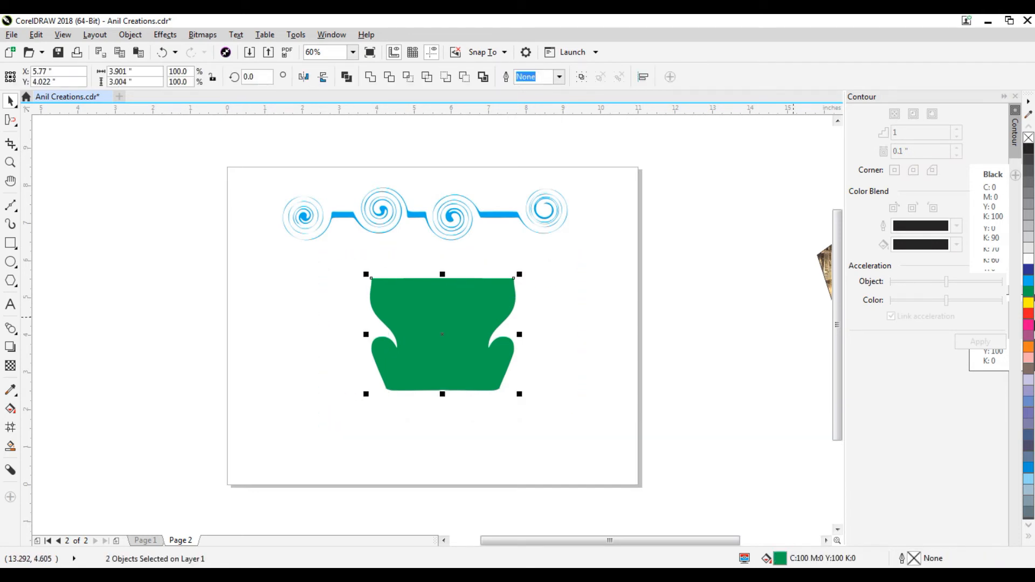
click(1030, 324)
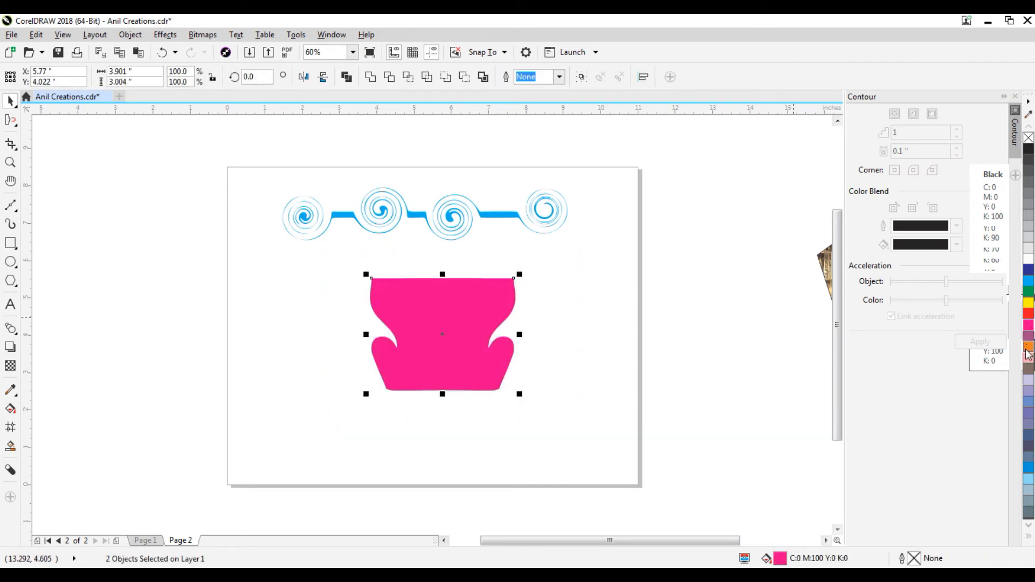
click(1028, 347)
click(668, 341)
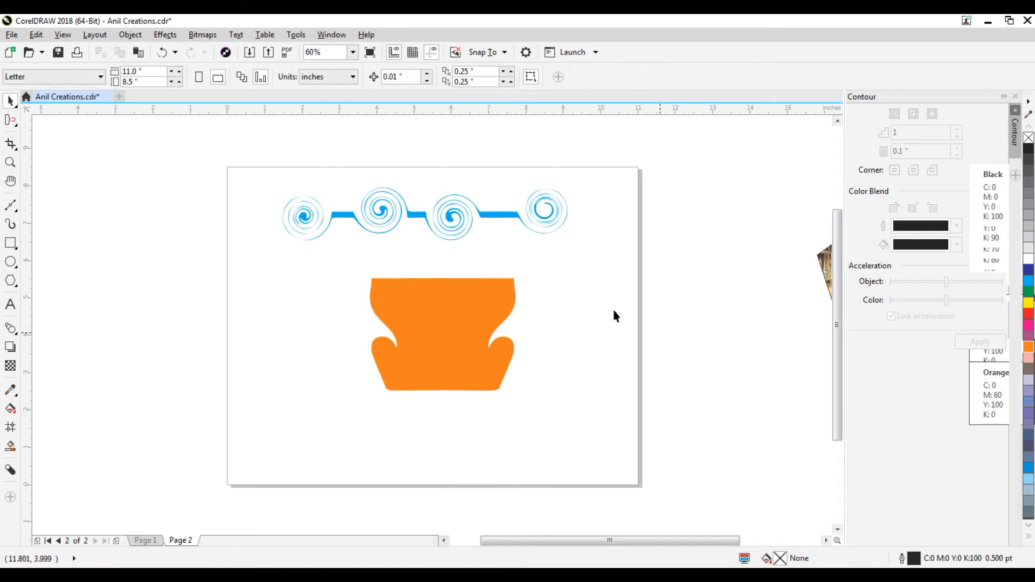
drag(568, 260, 312, 419)
drag(437, 340, 313, 338)
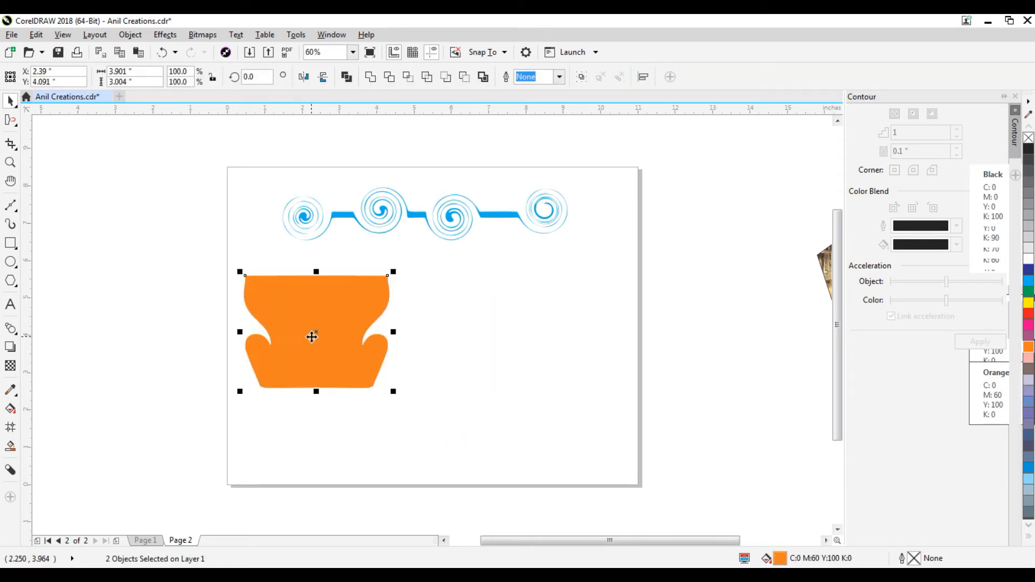
- Draw a tall rectangle about 1.89 by 3.59 inches to the right of the orange pot and fill it red
click(10, 244)
drag(481, 271, 552, 405)
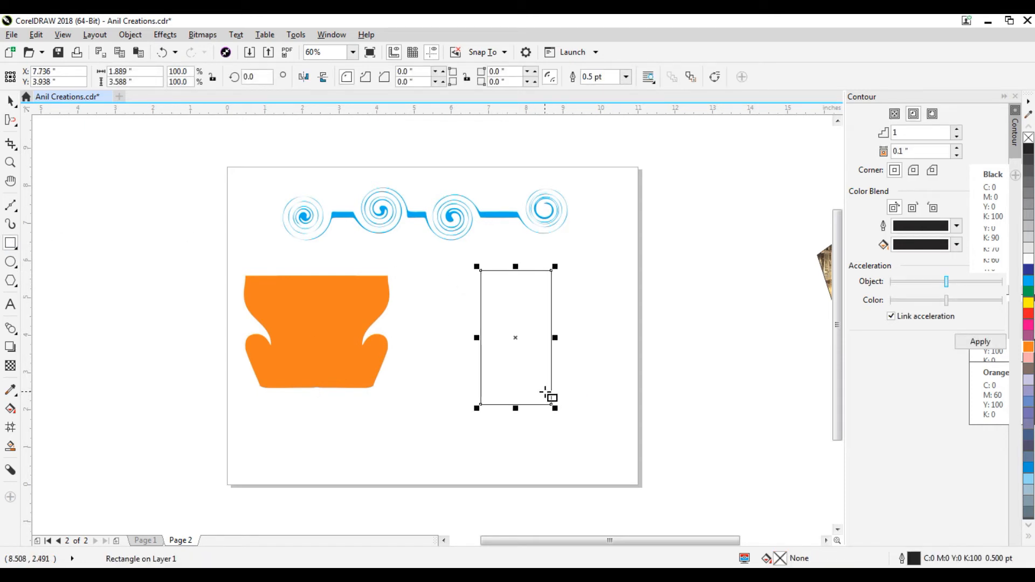
click(11, 120)
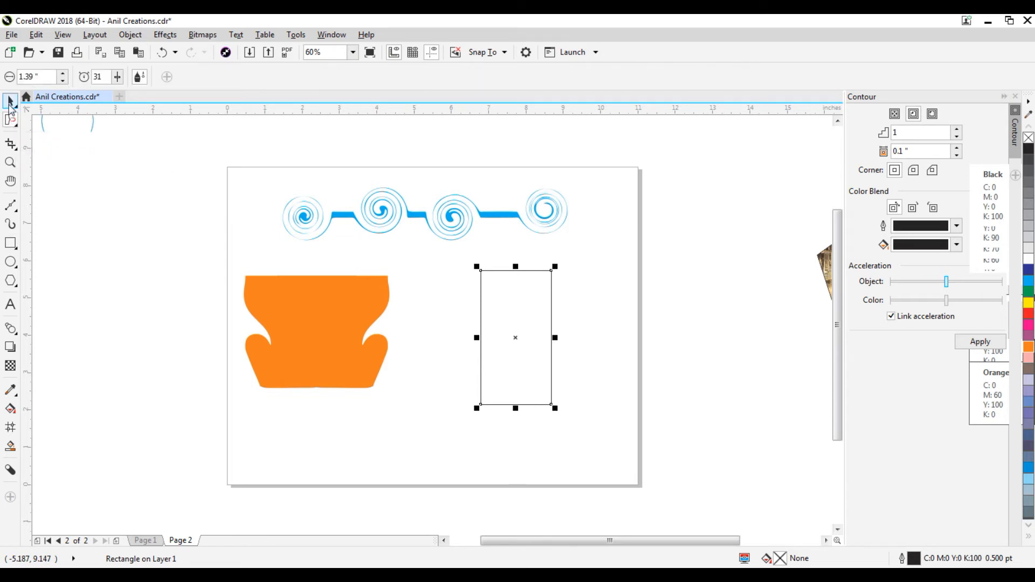
click(10, 100)
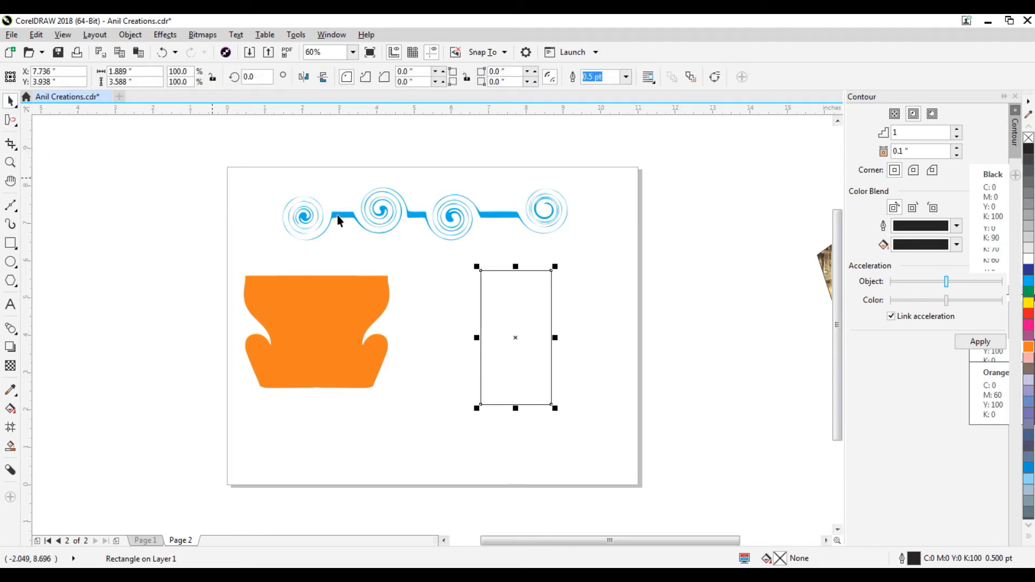
click(1029, 318)
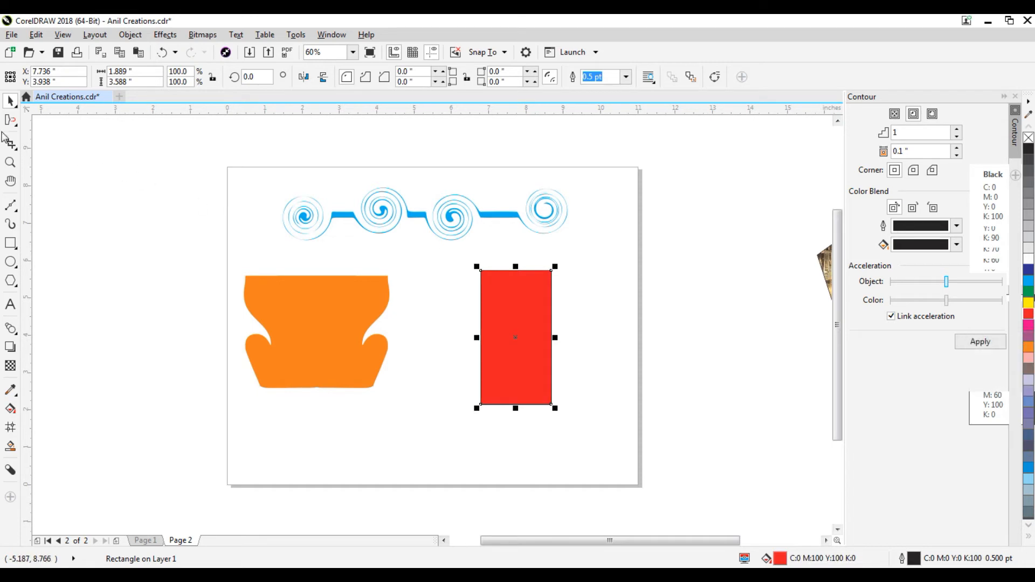
- Pull the red rectangle's left side and lower-left corner inward with the Attract tool, using a 1.39-inch nib and rate 31
click(10, 120)
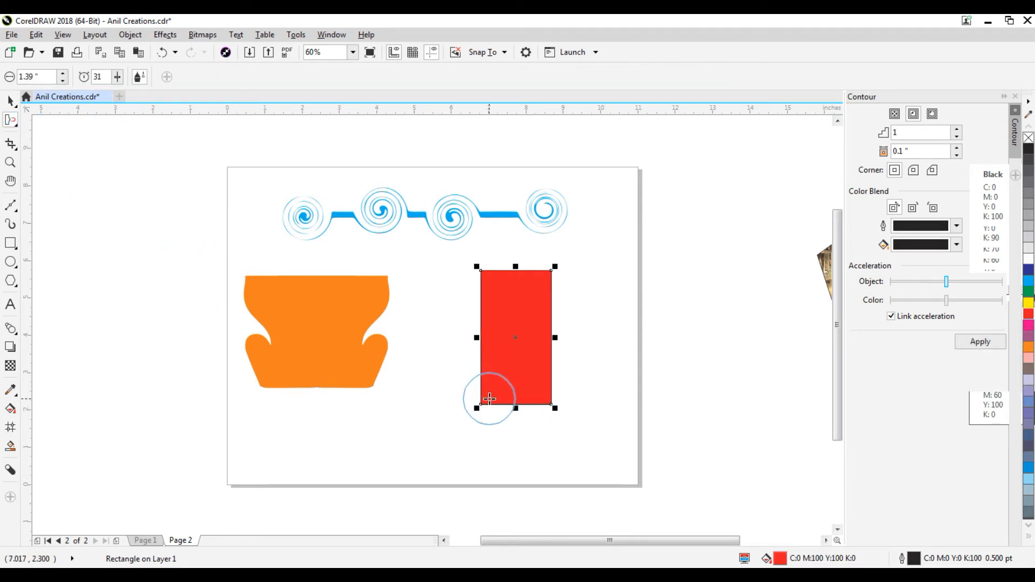
drag(478, 297, 512, 381)
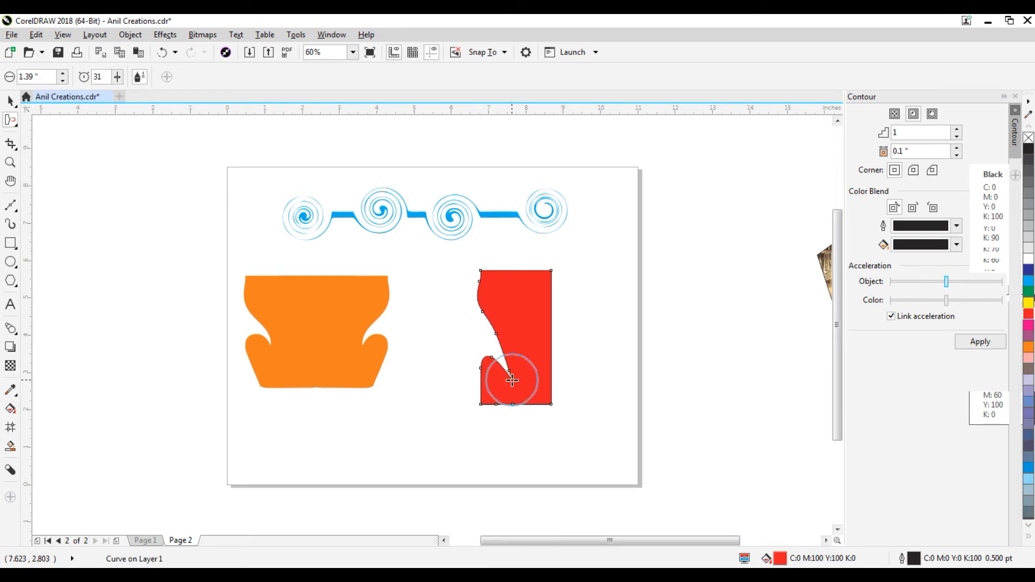
drag(483, 403, 504, 400)
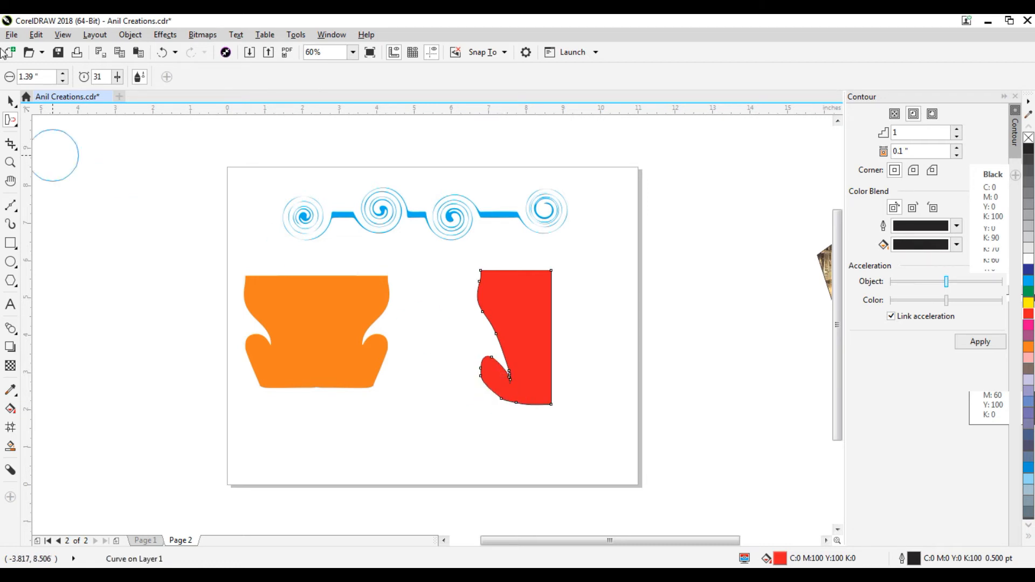
- Make a horizontally mirrored duplicate of the red shape and overlap it with the original's straight right edge
click(11, 101)
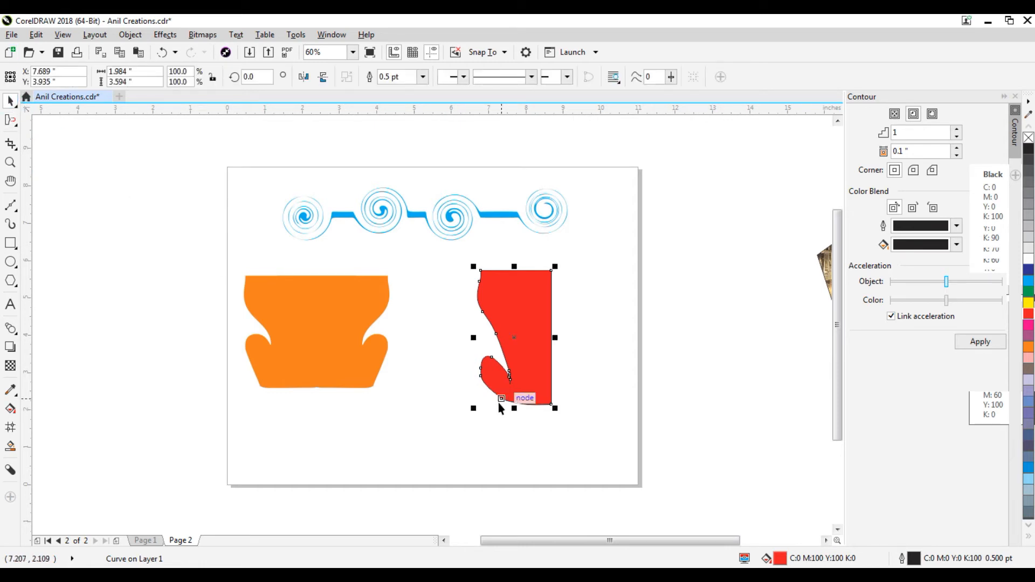
drag(470, 338, 511, 338)
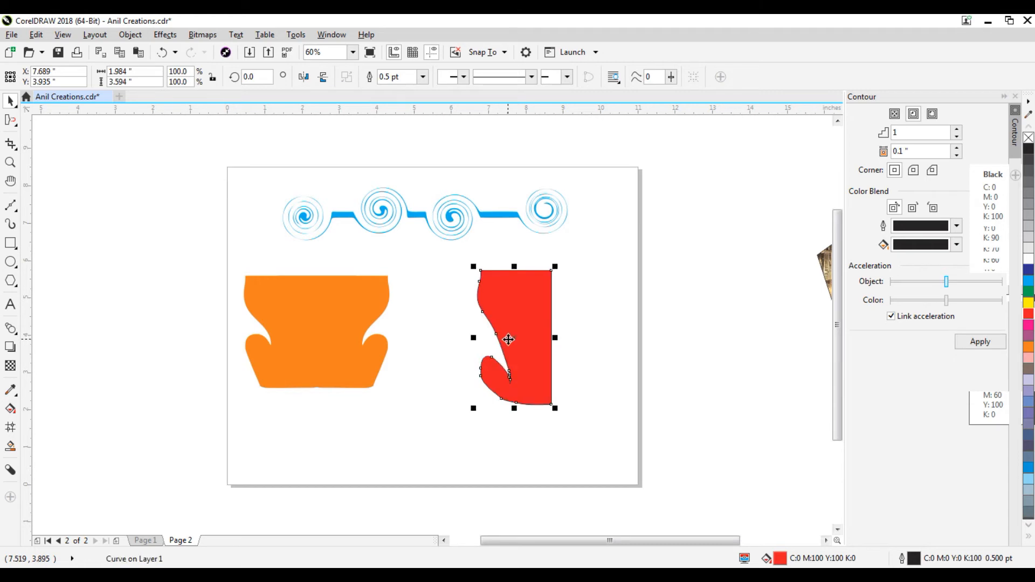
click(37, 35)
click(54, 188)
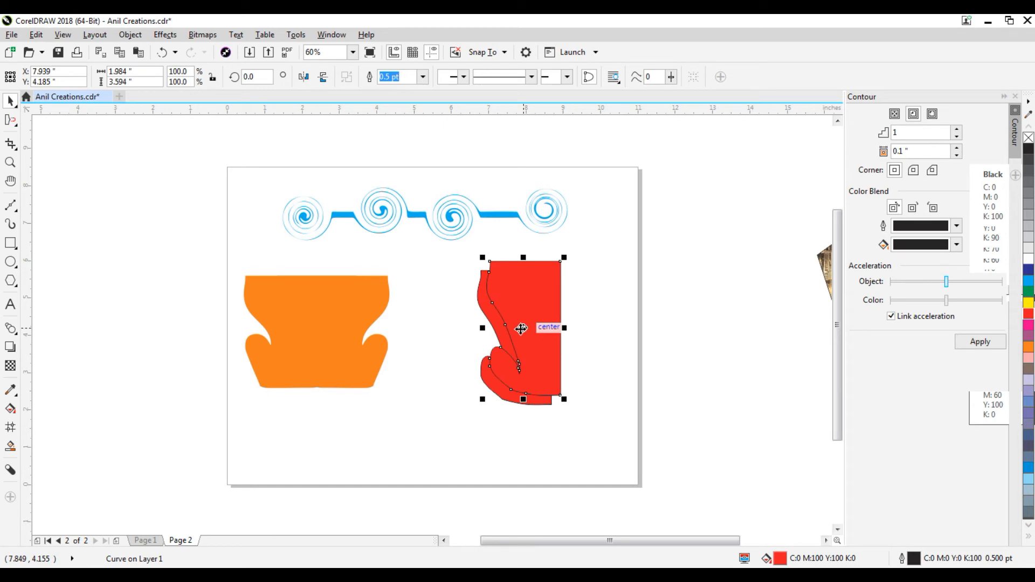
drag(521, 328, 571, 329)
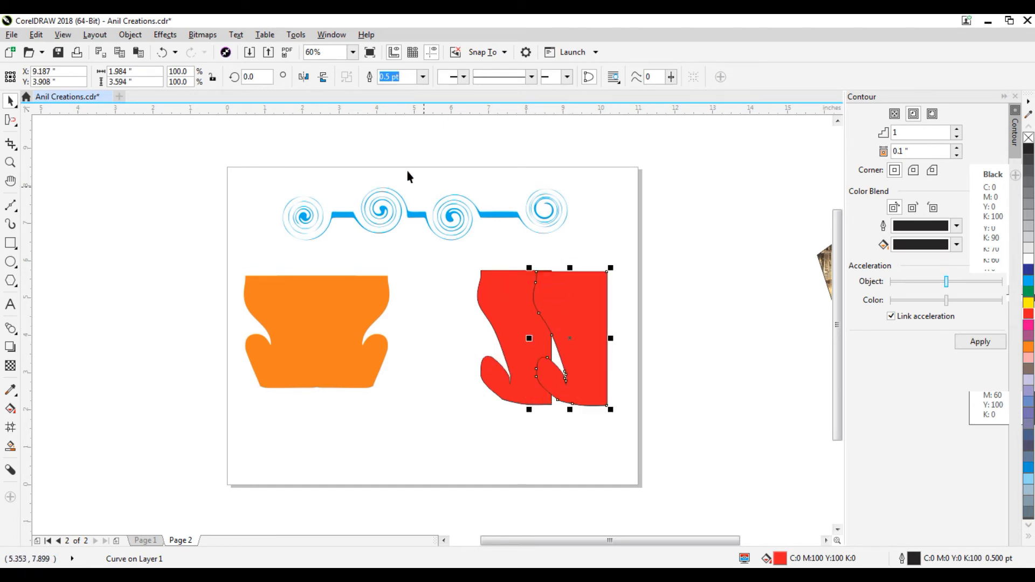
click(304, 79)
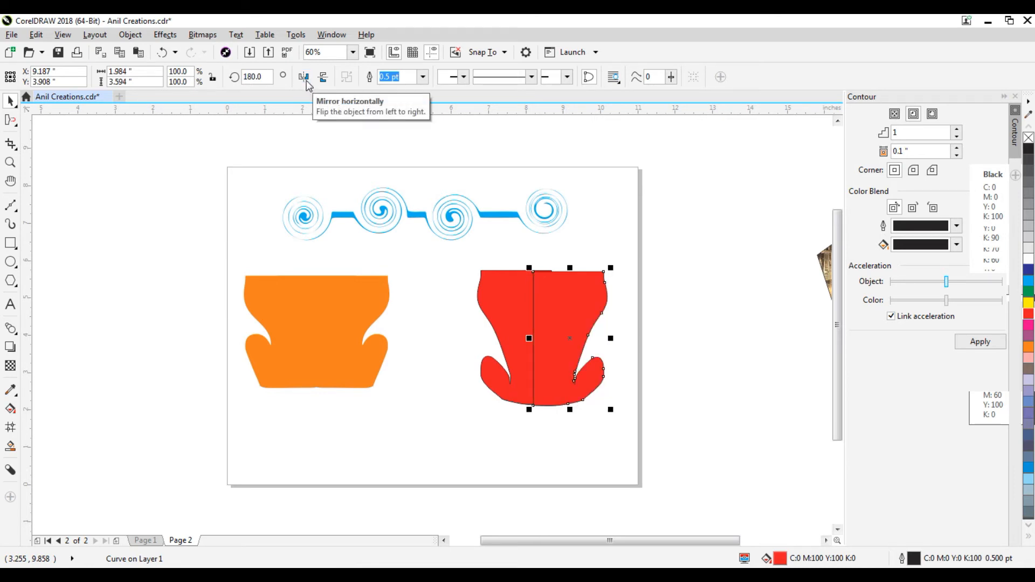
drag(601, 280, 584, 283)
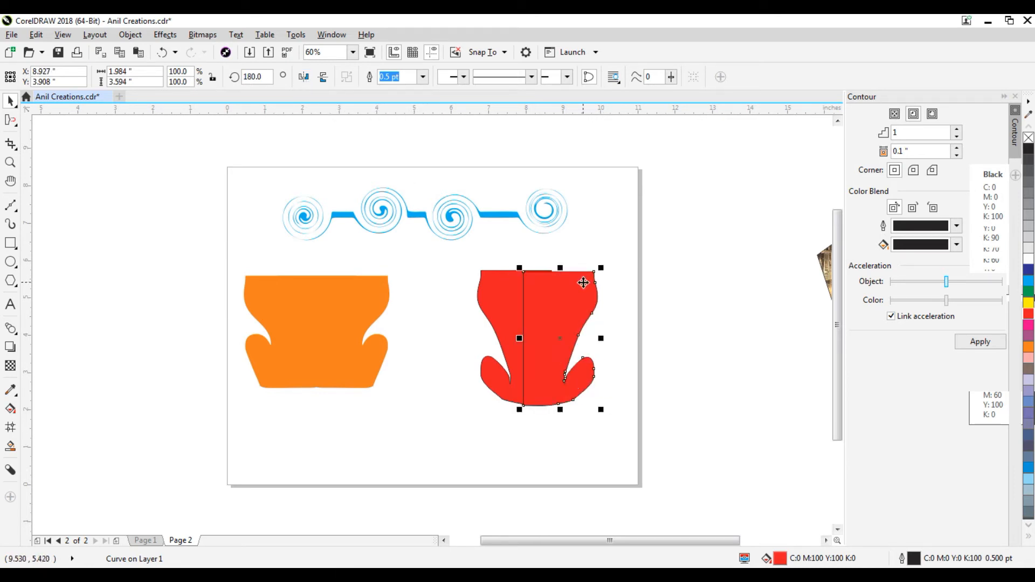
- Align the top edges of the two red halves and weld them into a single shape
shift+click(504, 283)
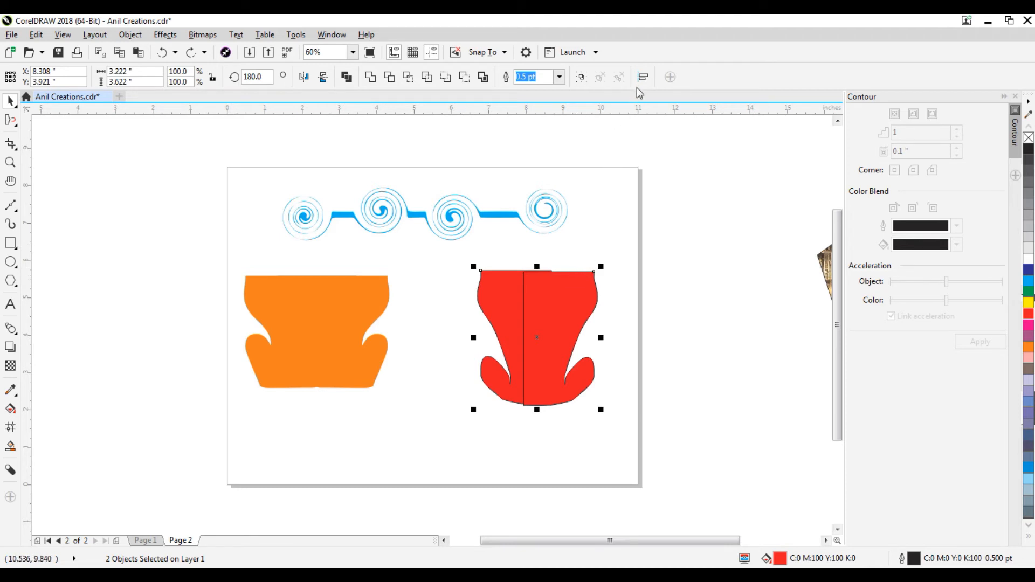
click(643, 80)
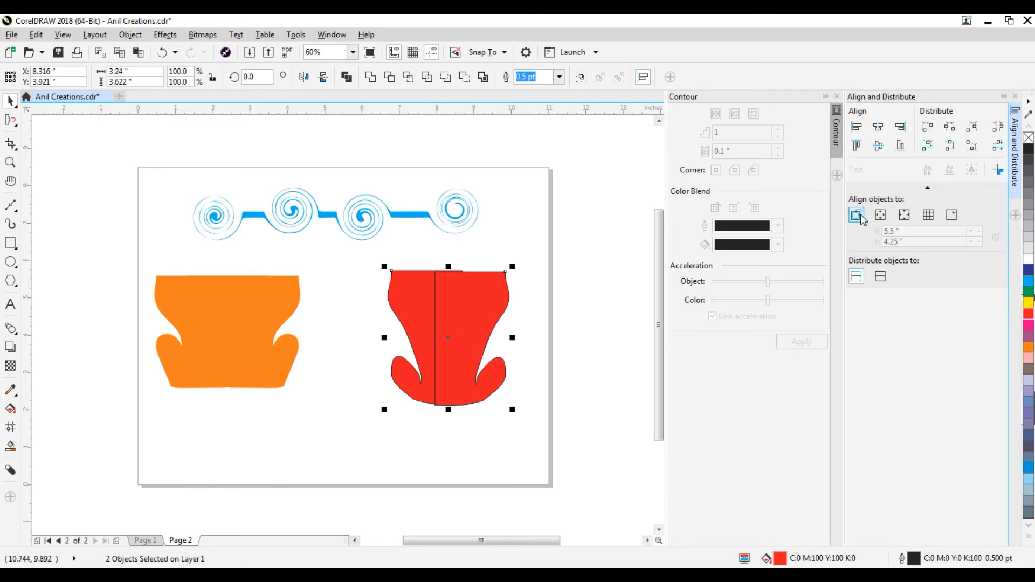
click(856, 146)
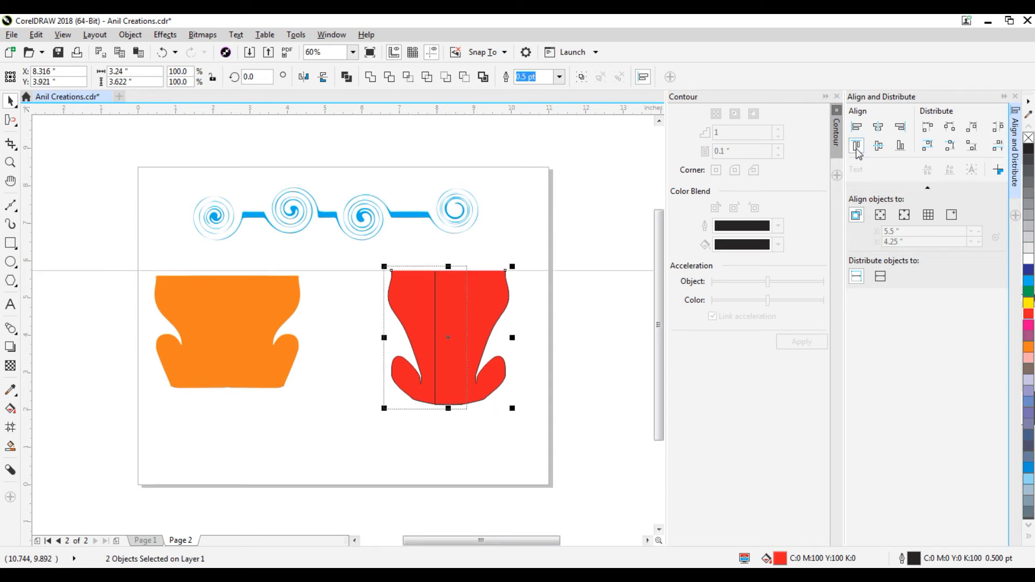
click(370, 77)
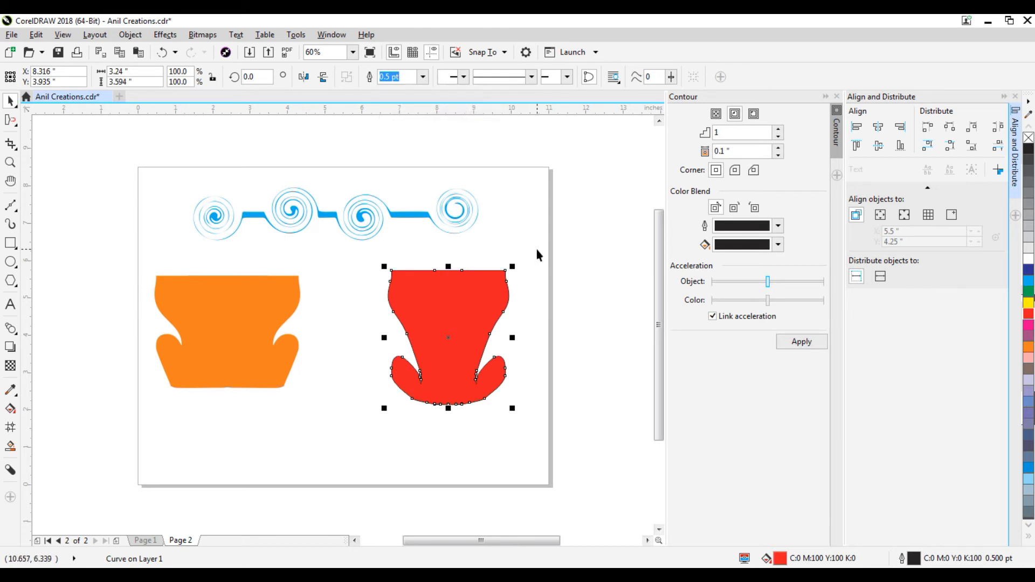
- Fill the welded shape cyan without an outline and move it closer to the orange pot
click(1028, 357)
click(1029, 335)
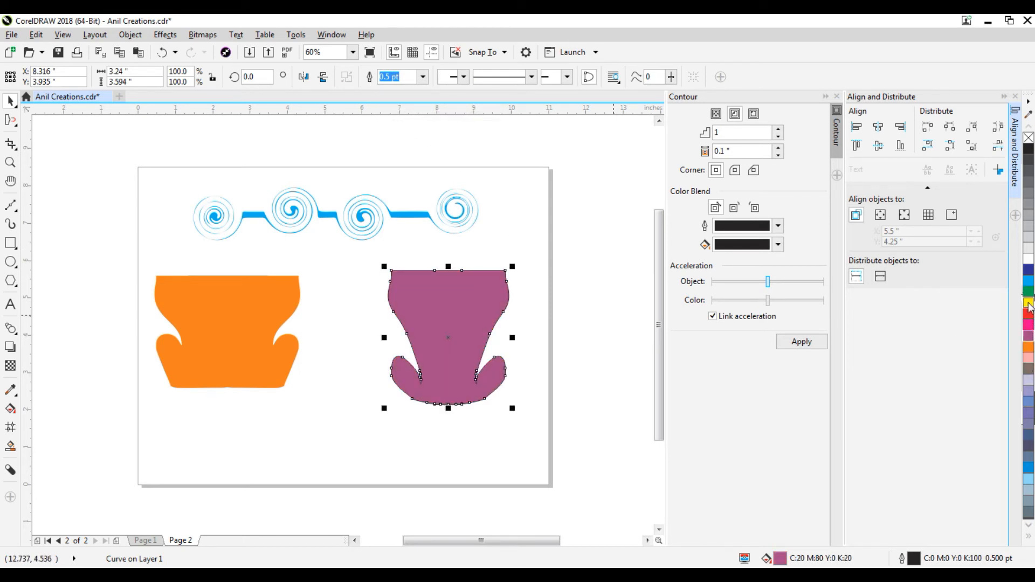
click(1028, 314)
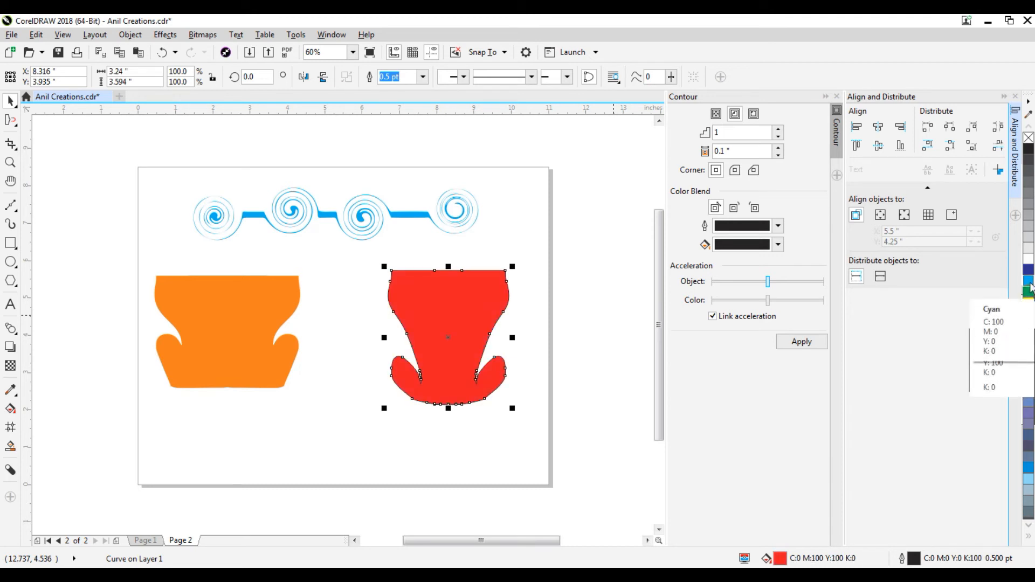
click(1030, 281)
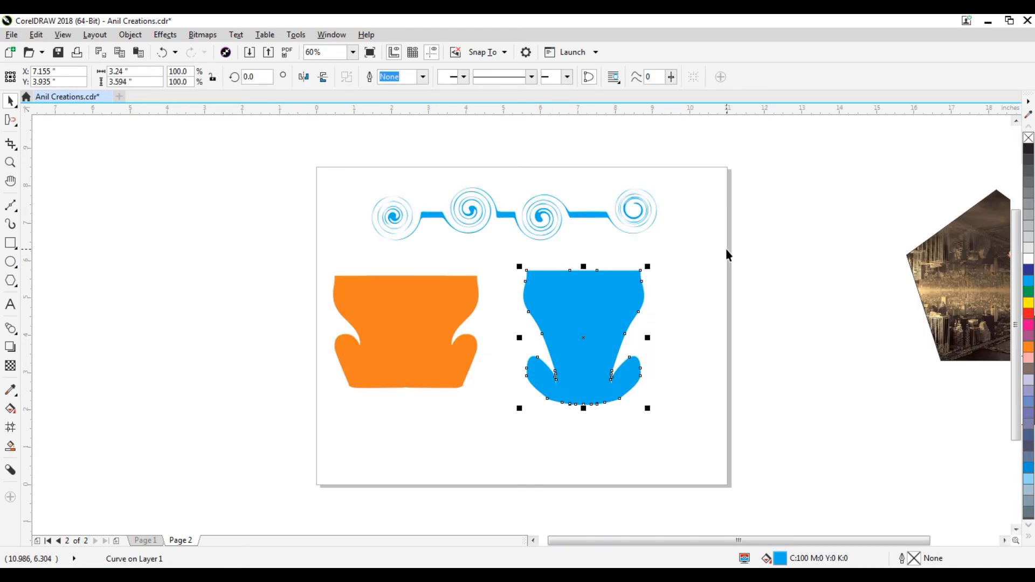
click(726, 248)
- On a new landscape page, draw a rectangle about 10.26 by 2.12 inches near the lower edge, filled blue (C100 M20) with no outline
click(117, 541)
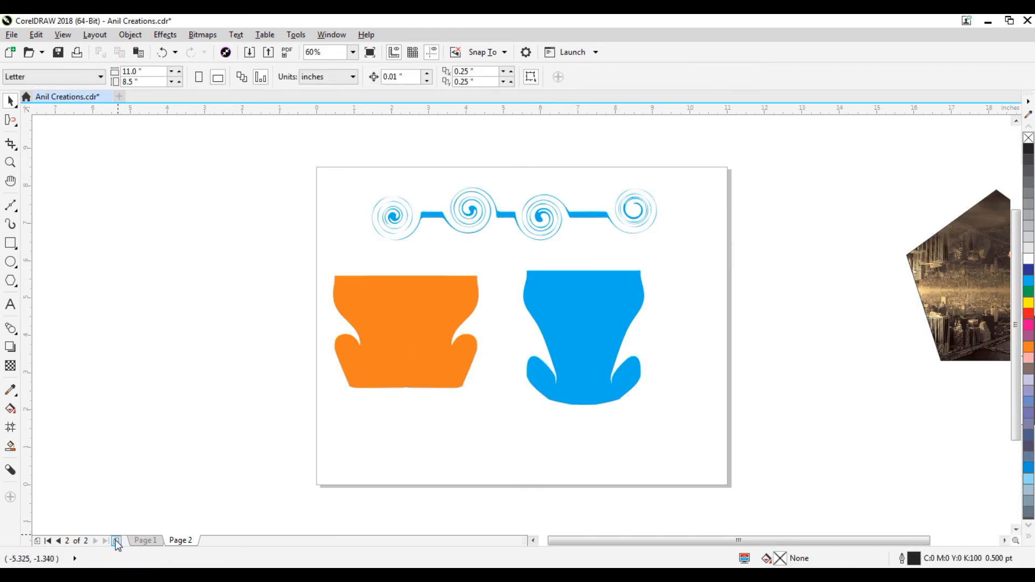
click(219, 80)
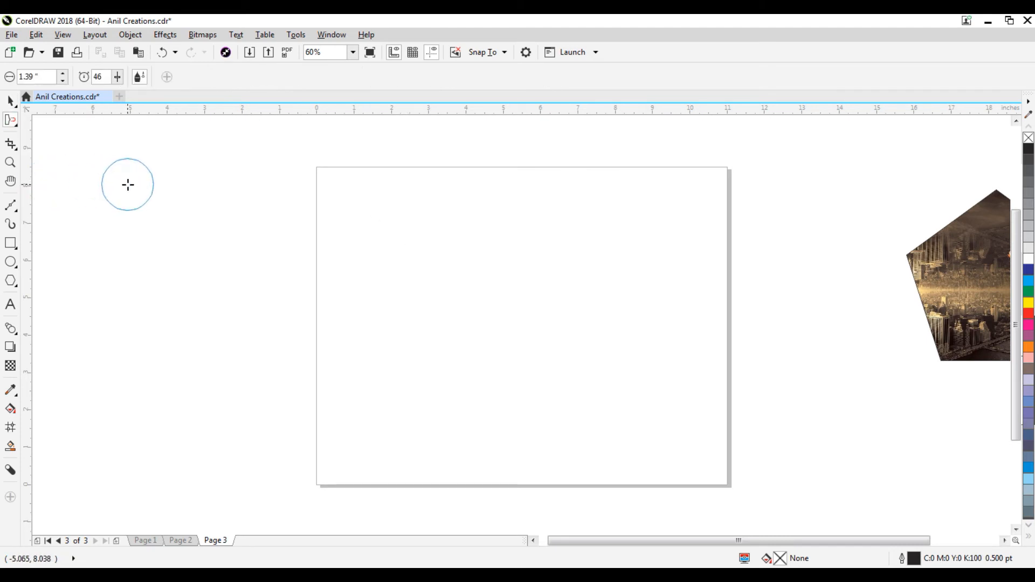
click(10, 243)
mouse_move(333, 387)
mouse_down()
mouse_move(683, 450)
mouse_move(716, 467)
mouse_up()
click(1028, 468)
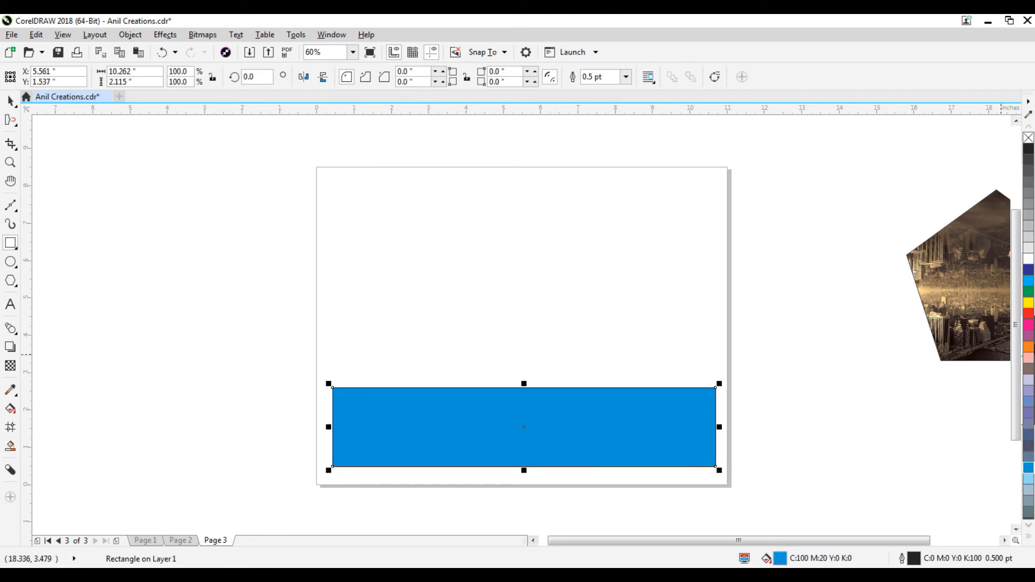
right_click(1029, 138)
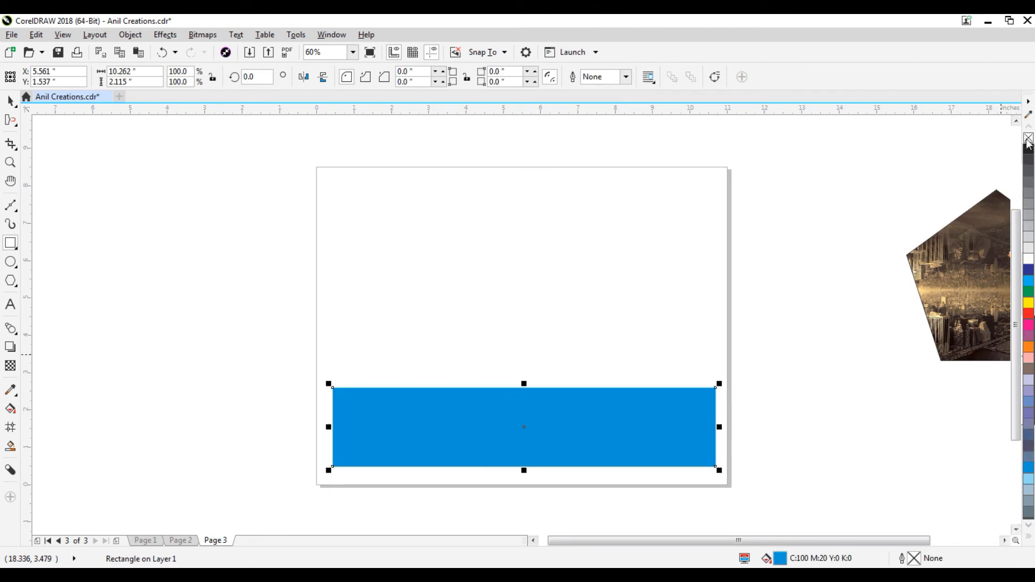
- Push alternating round dips and crests into the left half of the blue rectangle's upper edge with the Repel tool
click(16, 128)
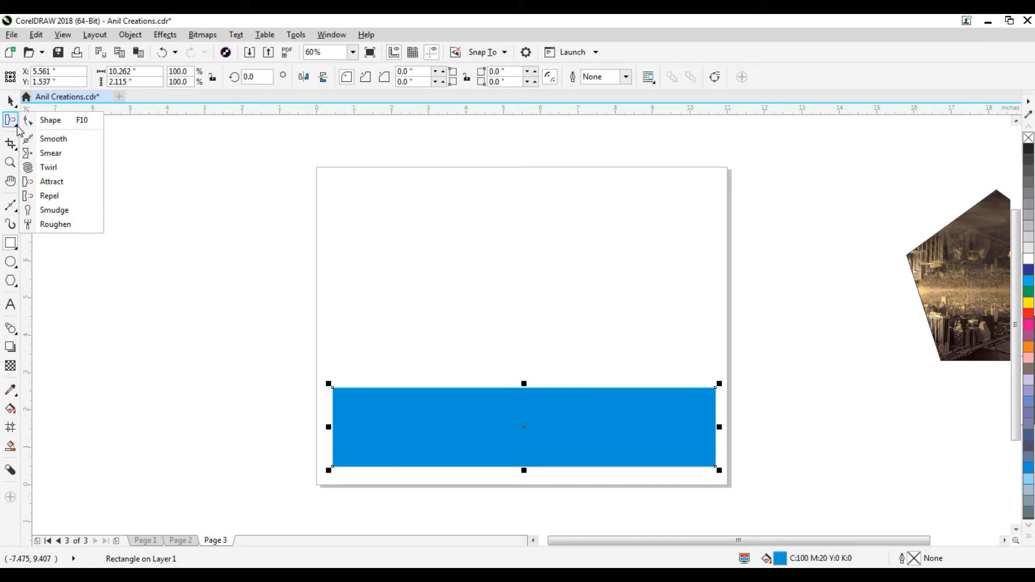
click(53, 197)
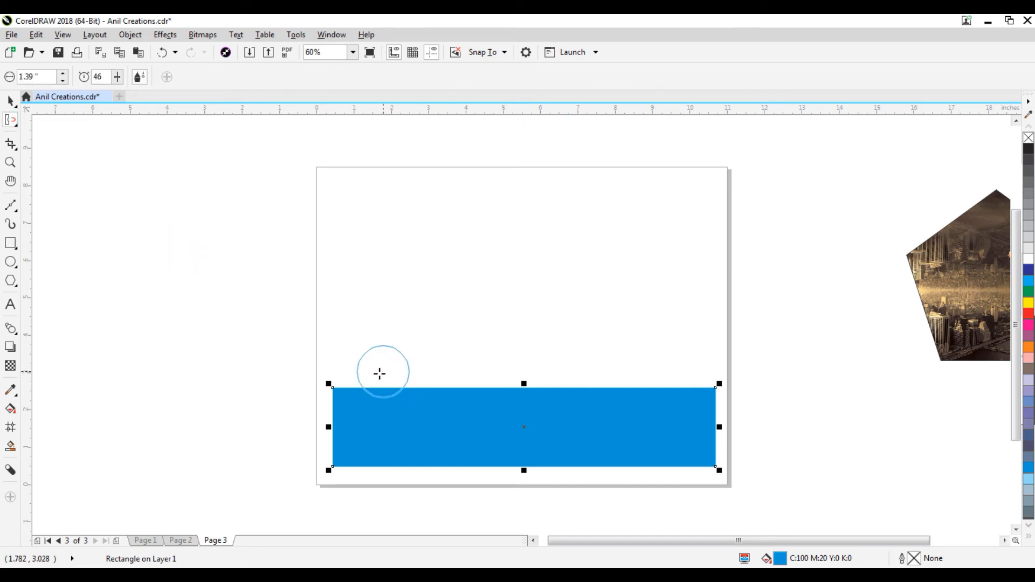
click(356, 375)
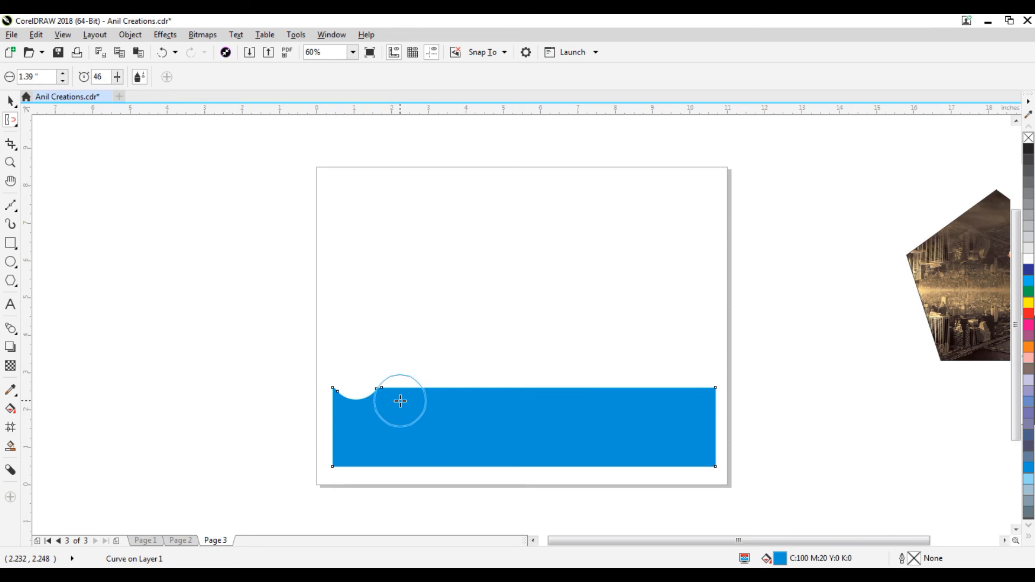
scroll(402, 401, up, 4)
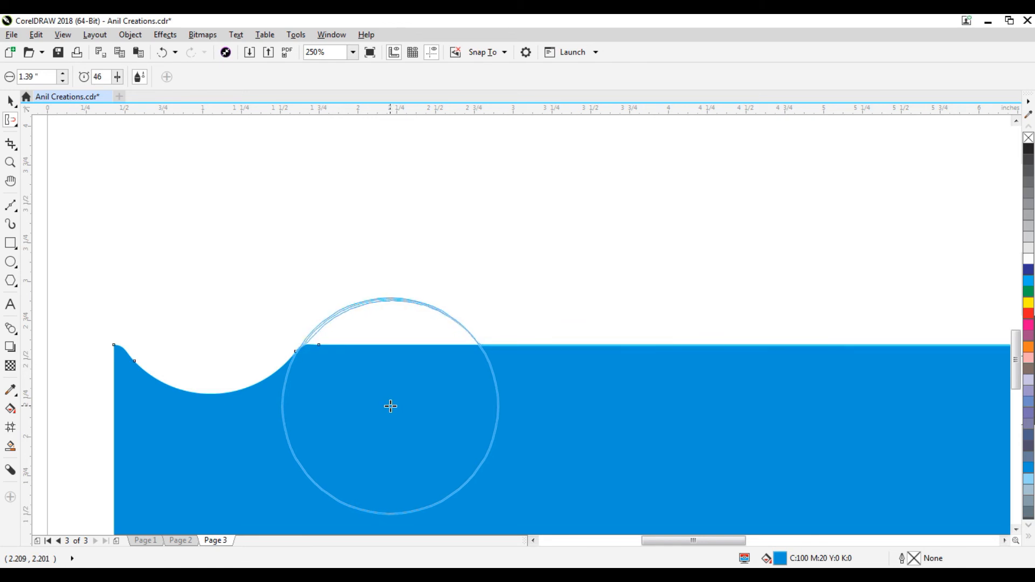
click(392, 407)
click(562, 274)
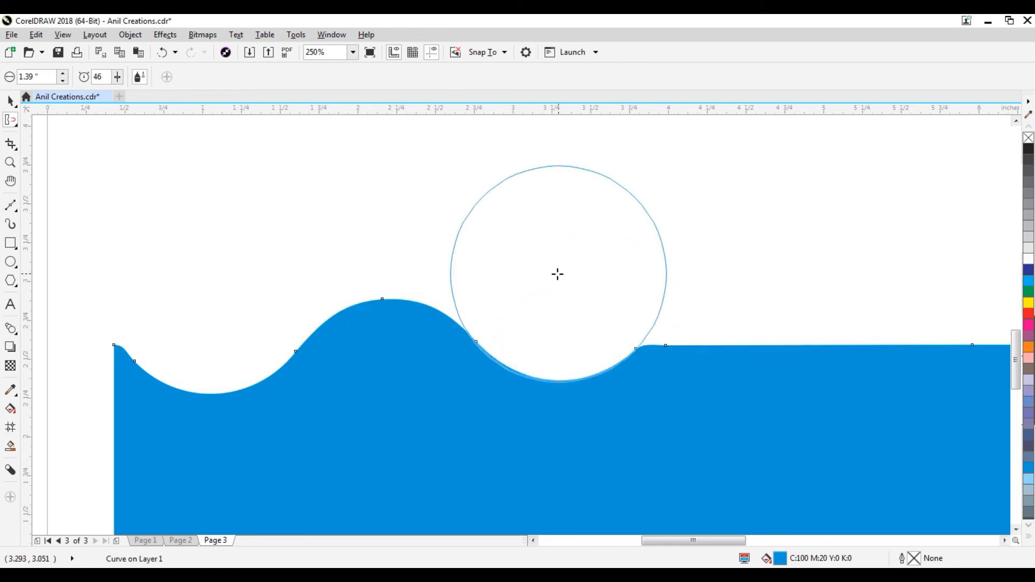
scroll(768, 367, up, 1)
click(423, 432)
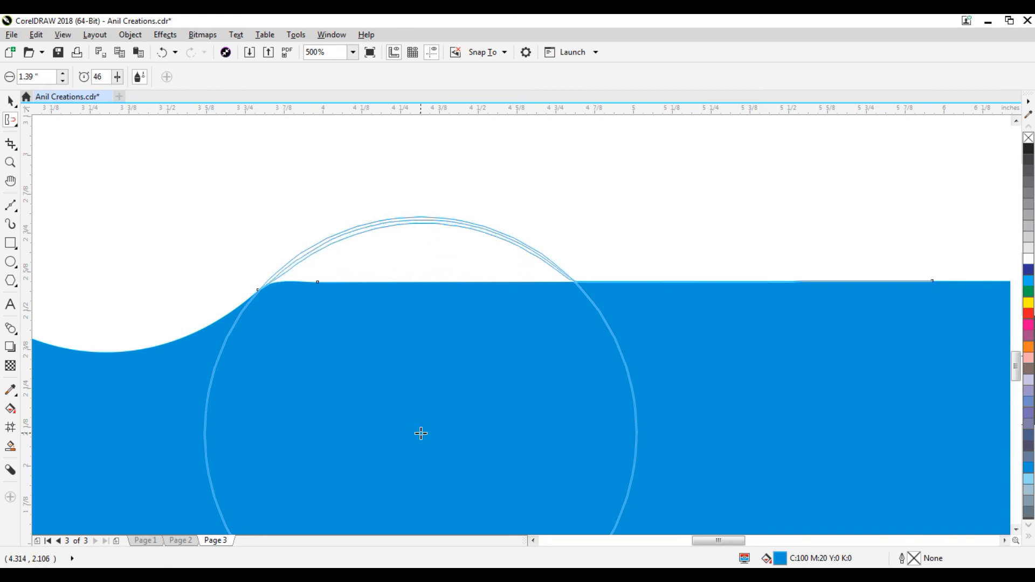
scroll(419, 432, down, 2)
scroll(497, 264, up, 2)
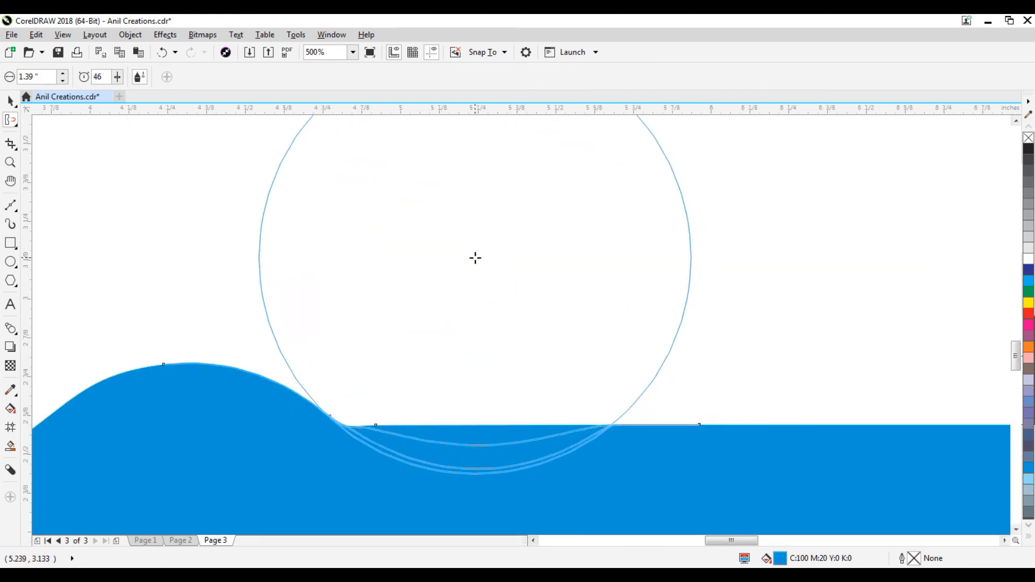
scroll(475, 257, down, 2)
- Extend the Repel waves across the right half of the upper edge, undo the last stroke at the corner and deselect the shape
click(577, 336)
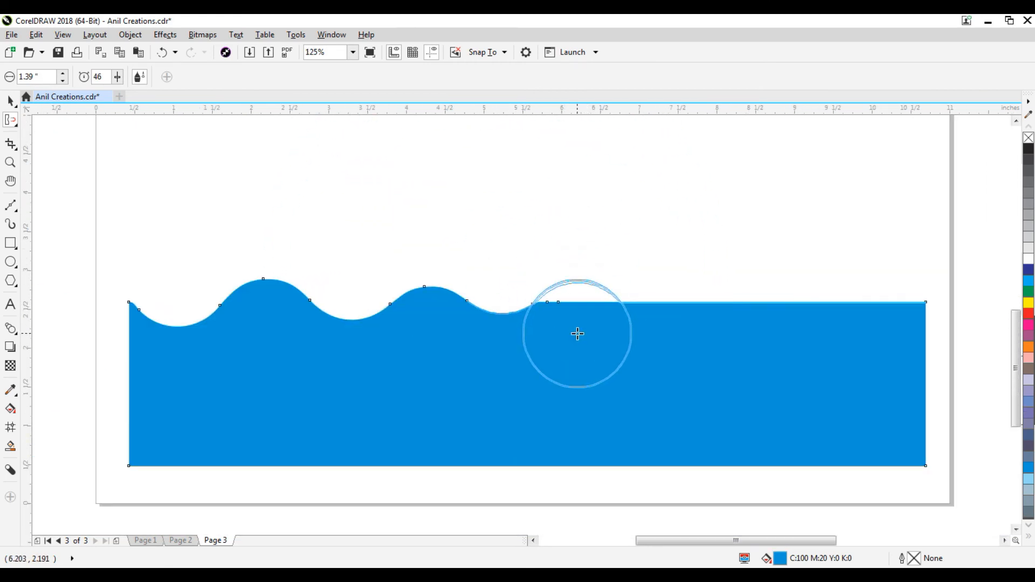
click(666, 277)
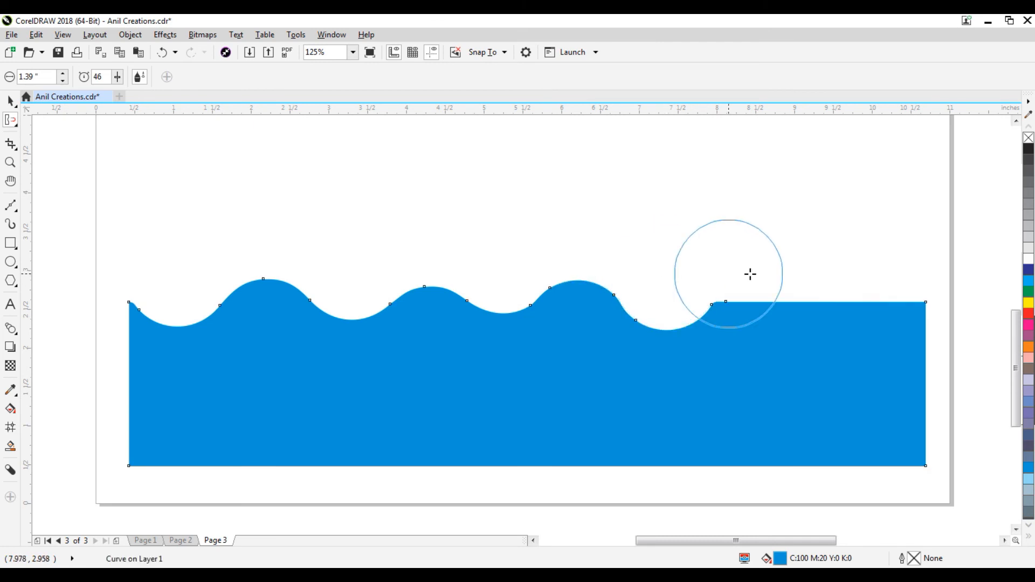
click(765, 322)
click(853, 266)
click(939, 330)
key(ctrl+z)
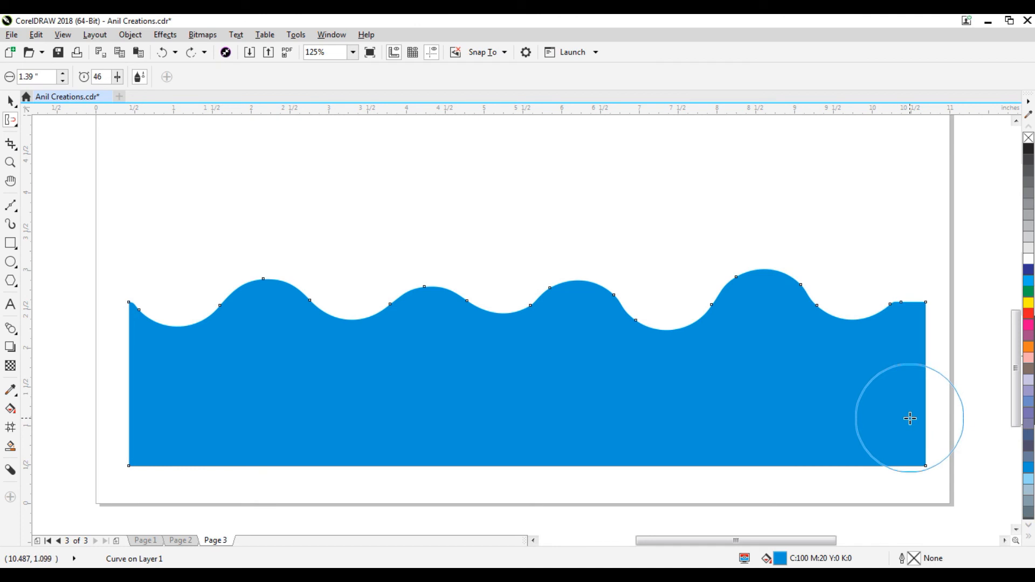
click(10, 101)
scroll(367, 333, down, 2)
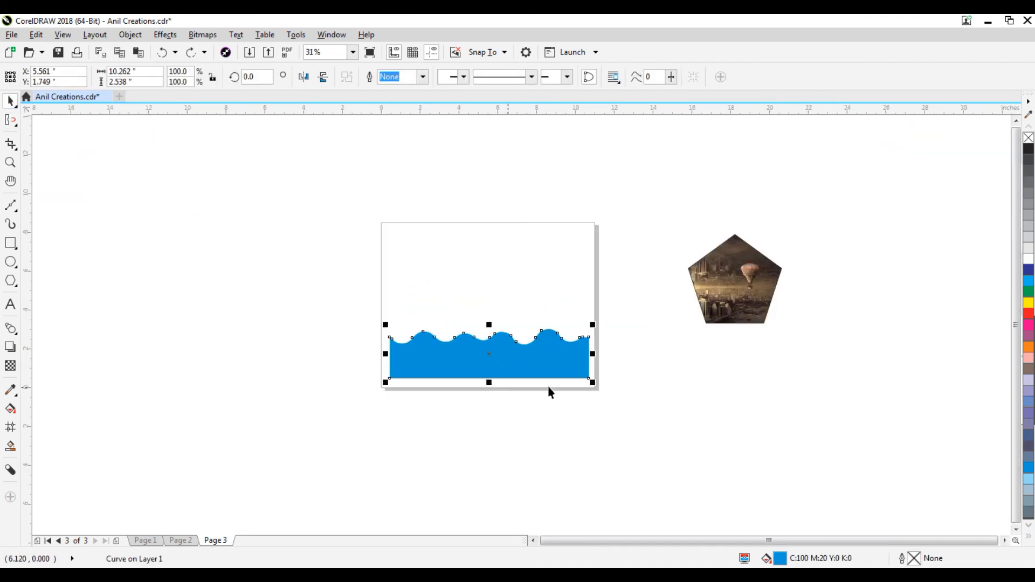
click(550, 392)
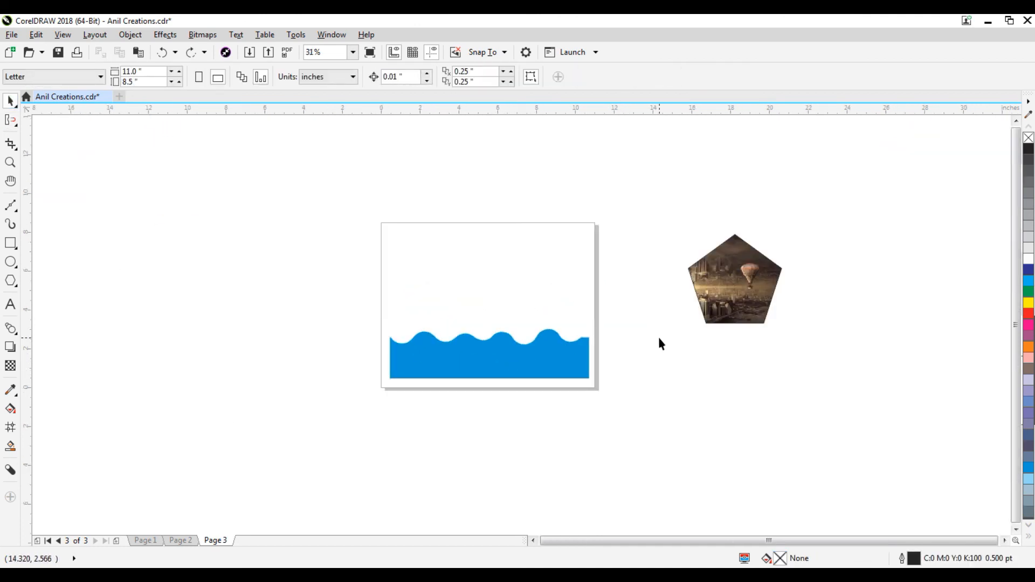
- On a new landscape page, draw a rectangle about 5.21 by 1.48 inches, filled blue (C100 M100) with no outline
key(Page_Down)
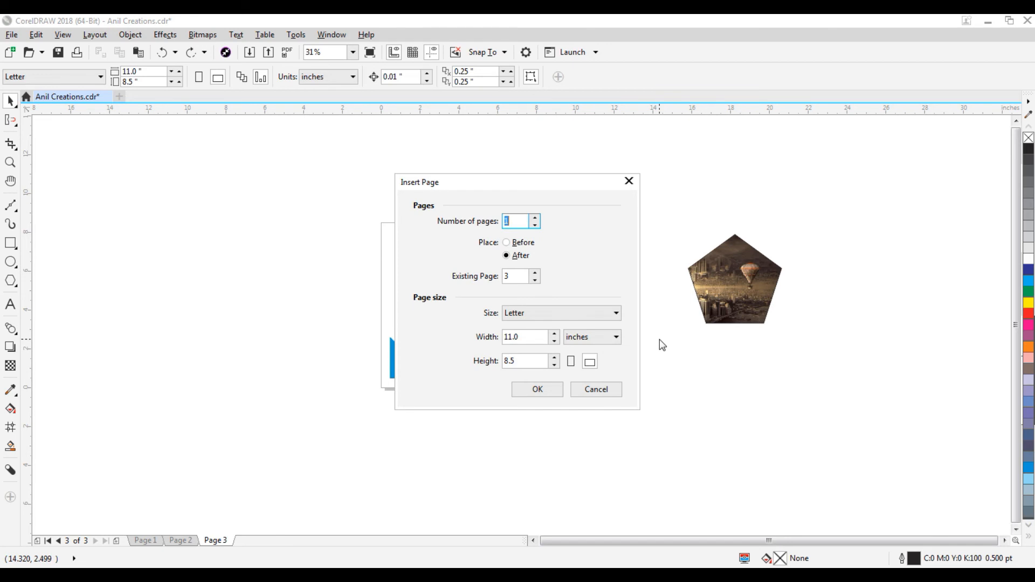
key(Return)
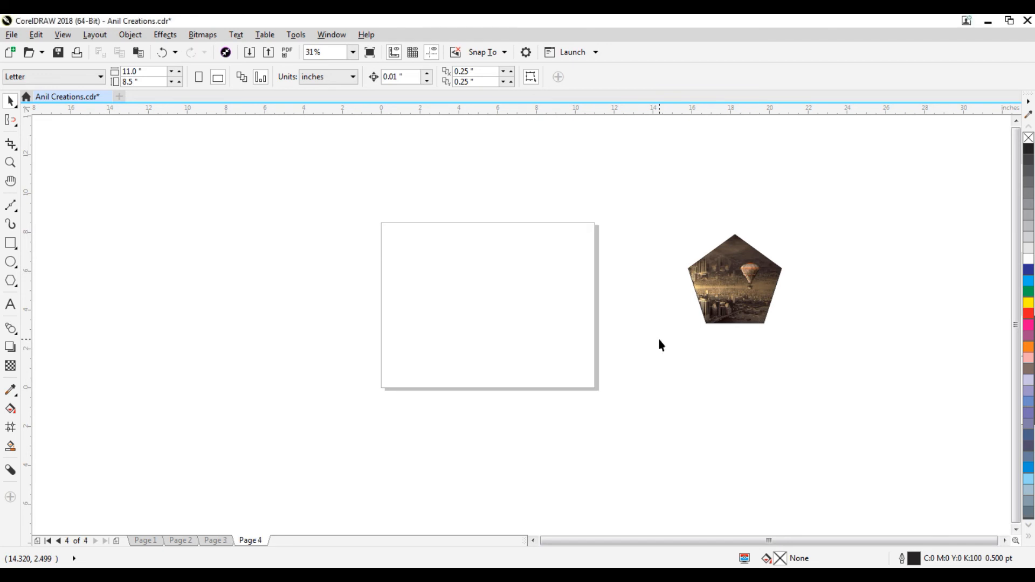
click(17, 129)
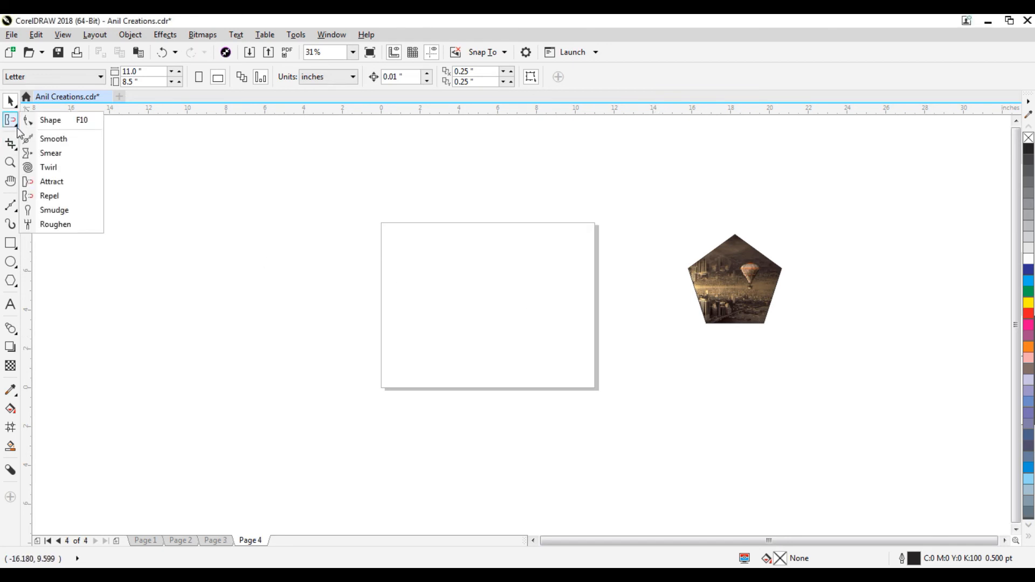
click(46, 214)
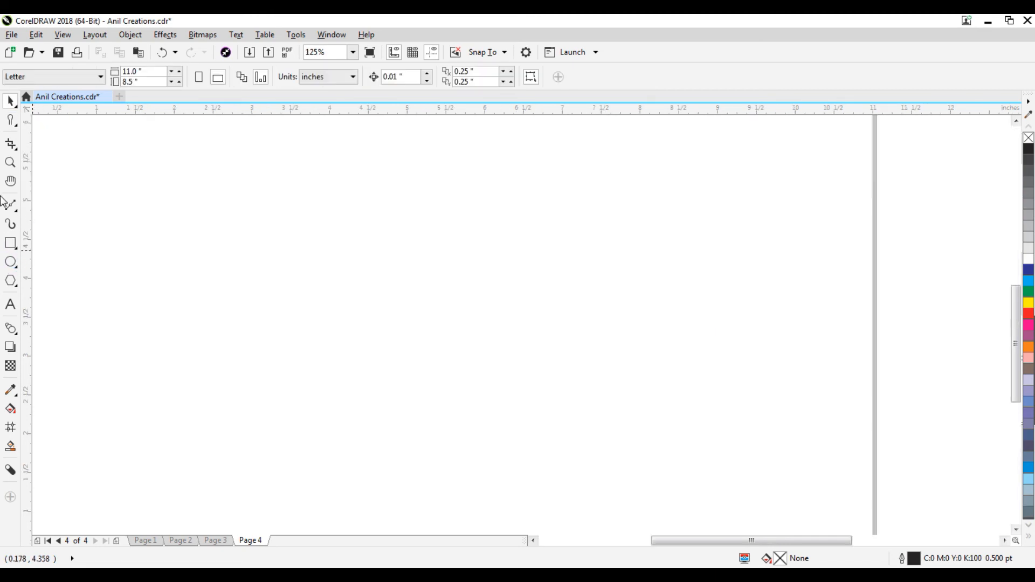
click(10, 242)
drag(185, 215, 589, 331)
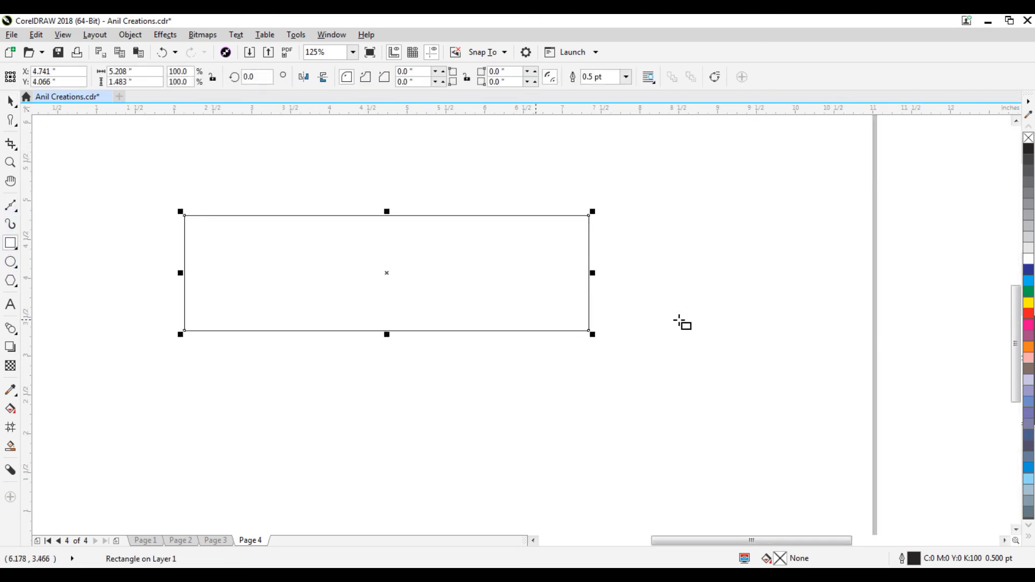
click(1029, 270)
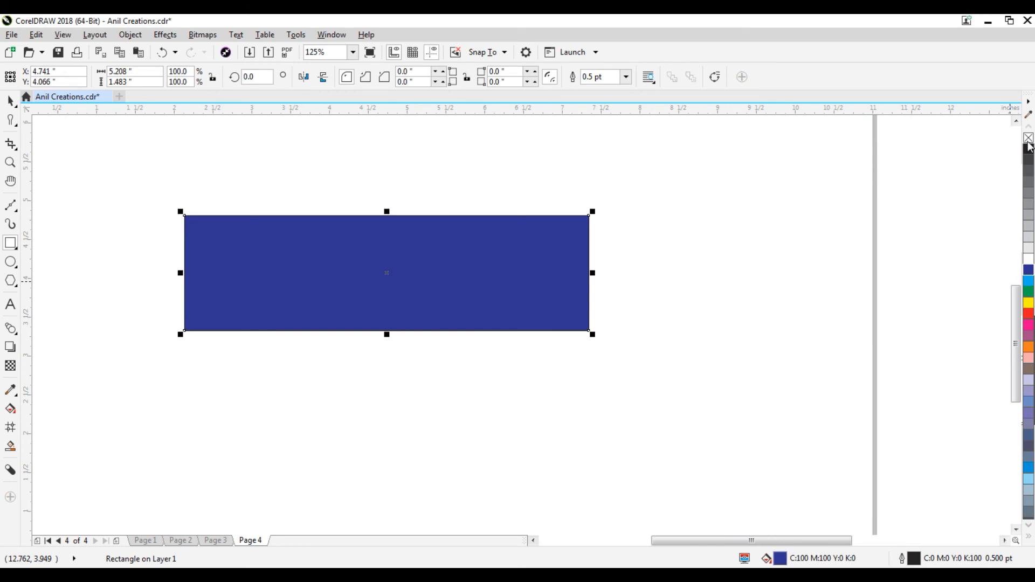
right_click(1028, 140)
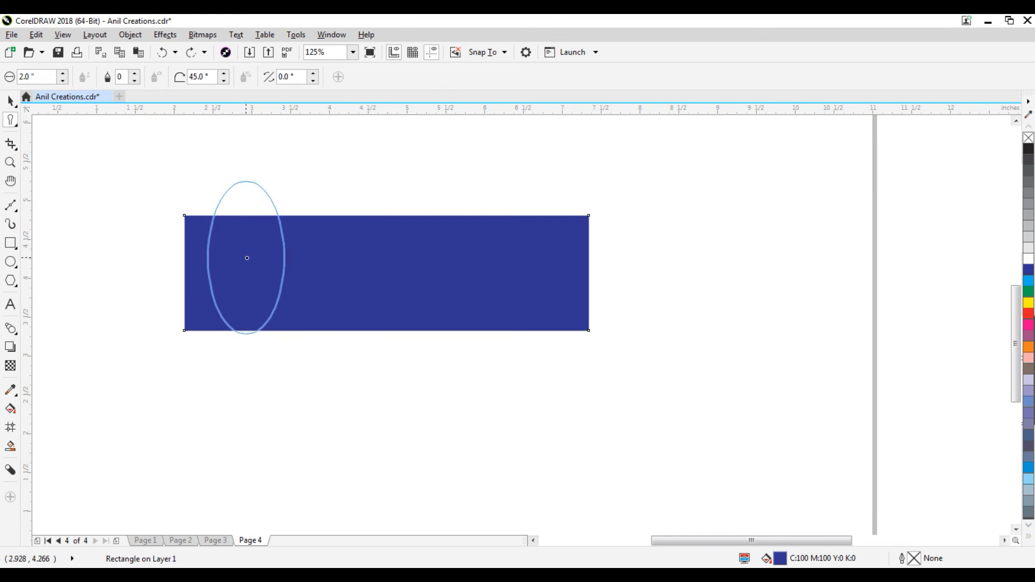
- Smudge three tall rounded bumps upward out of the blue rectangle's upper edge
click(250, 210)
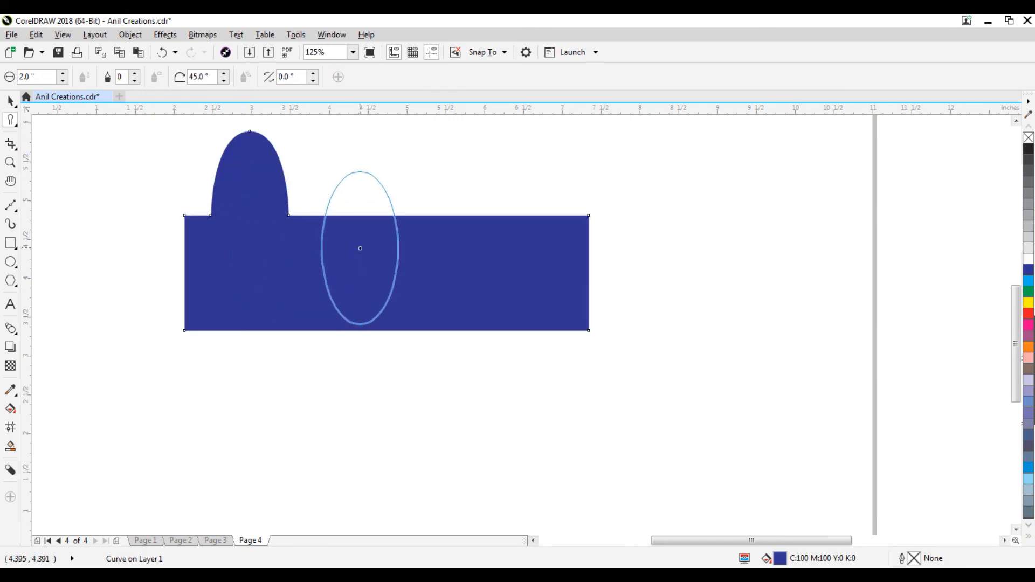
click(363, 218)
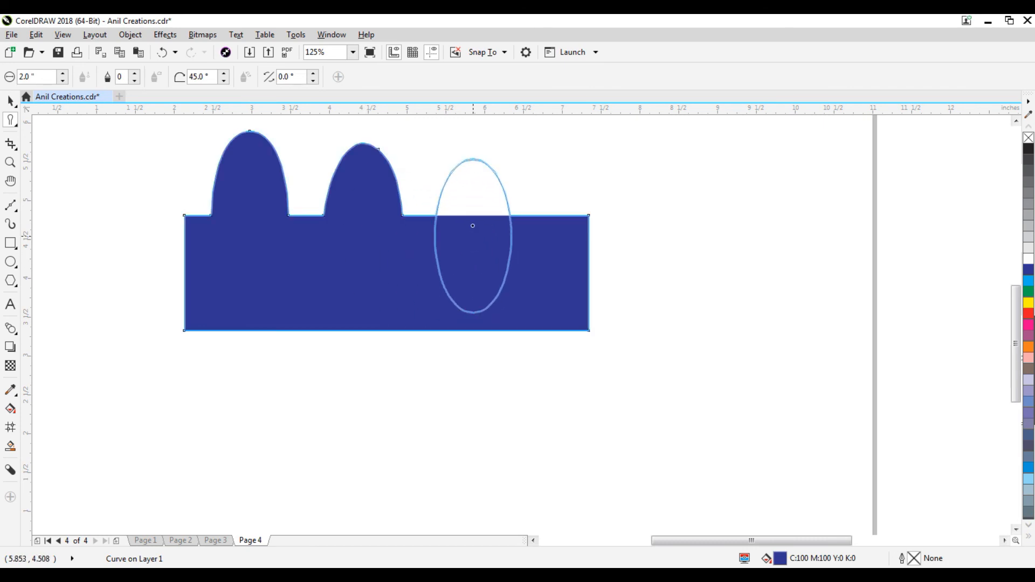
click(472, 215)
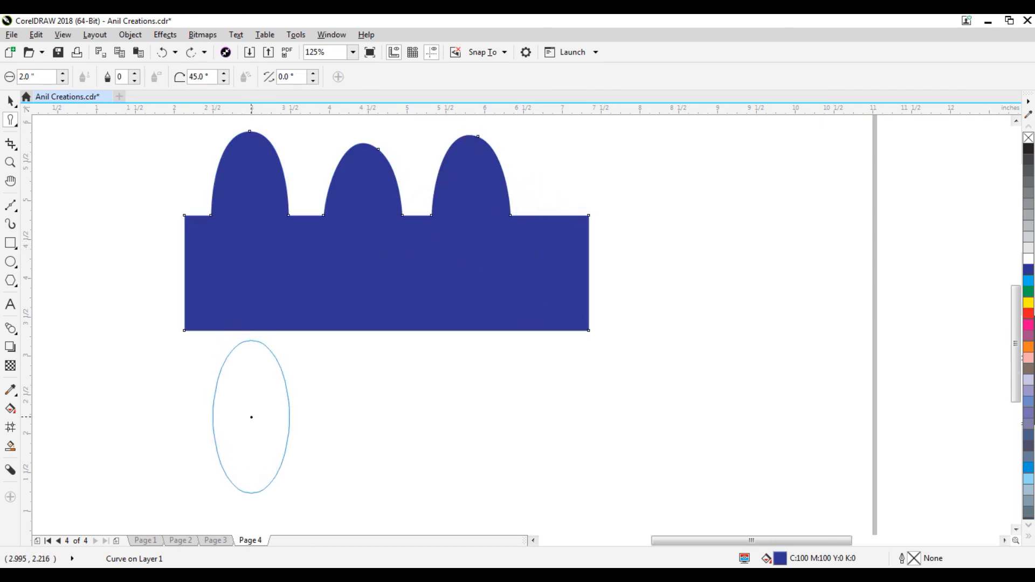
- Smudge three arched notches upward into the blue shape's lower edge and deselect it
drag(248, 393, 250, 351)
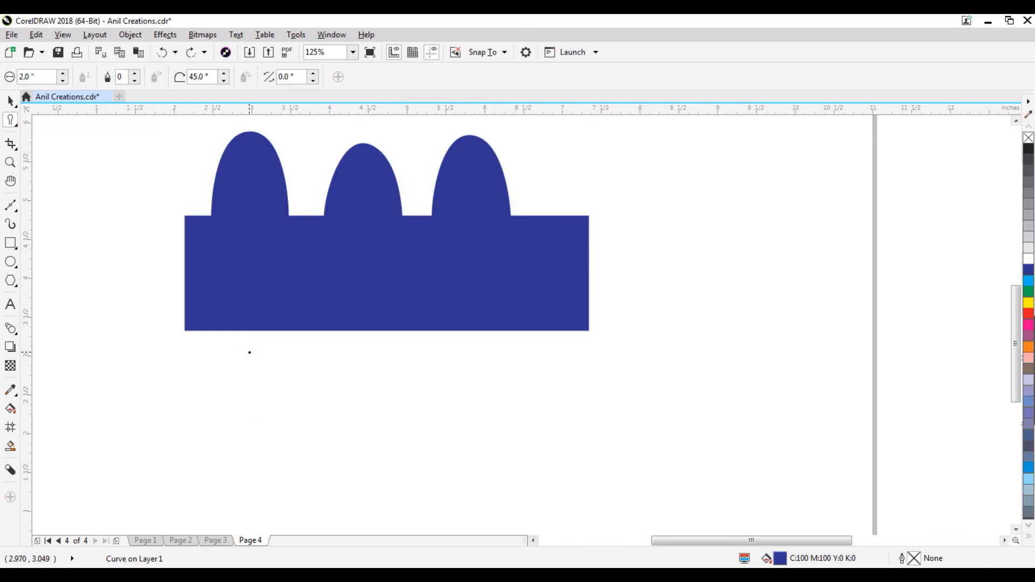
drag(363, 374, 363, 331)
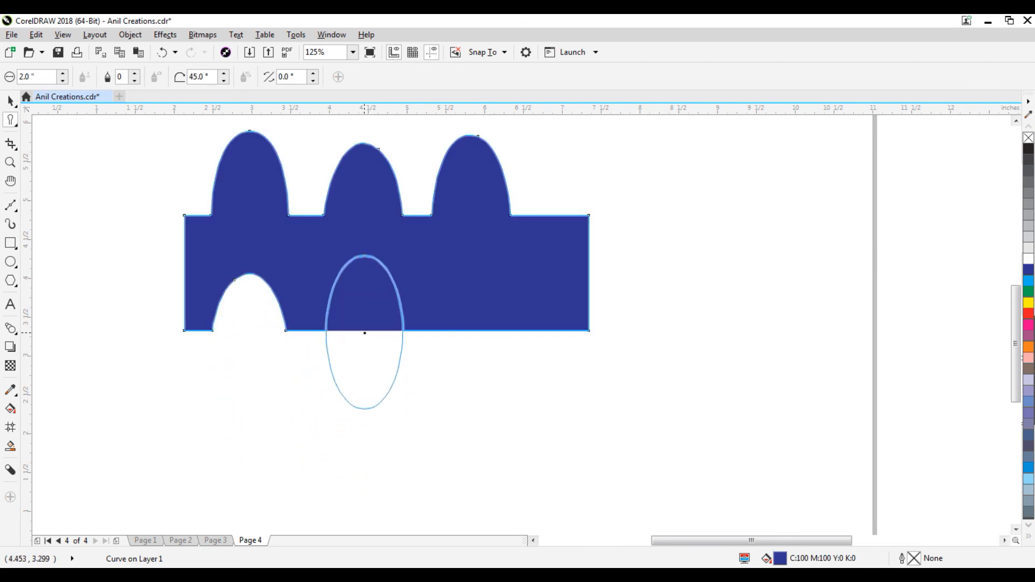
drag(483, 409, 475, 319)
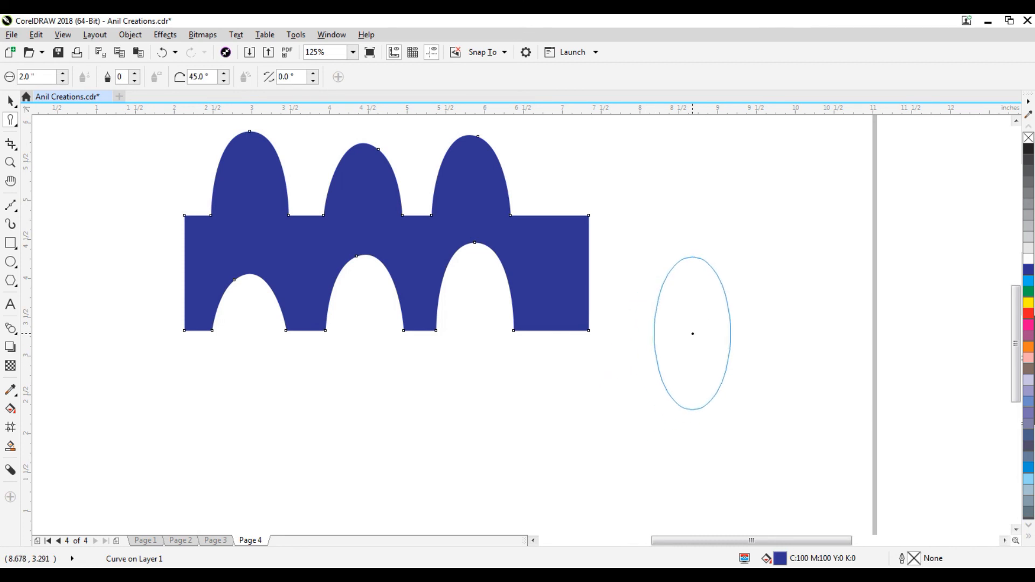
key(space)
click(693, 333)
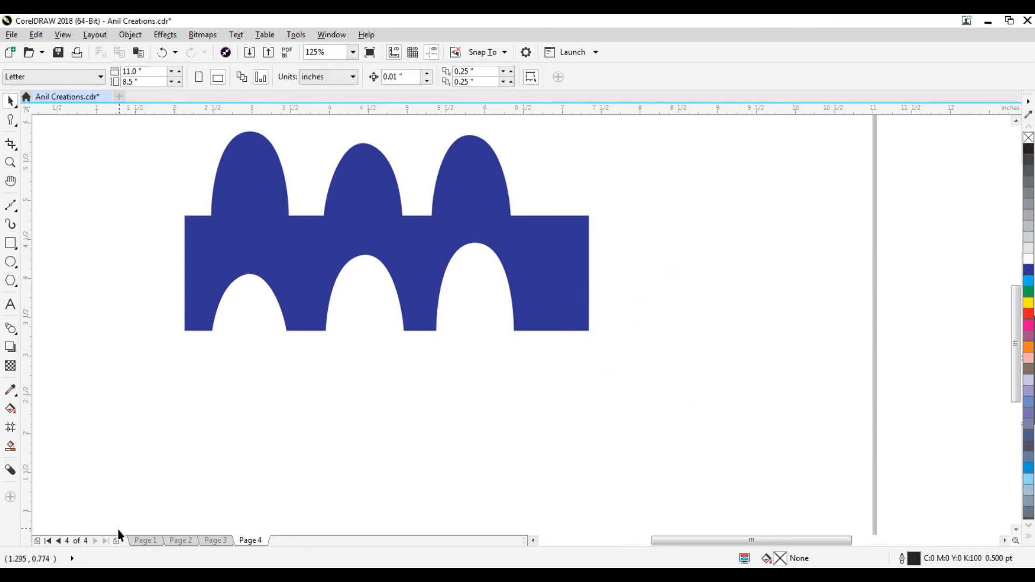
- On a new landscape page, draw a rectangle about 7.64 by 2.29 inches, filled red (M100 Y100) with no outline
click(117, 541)
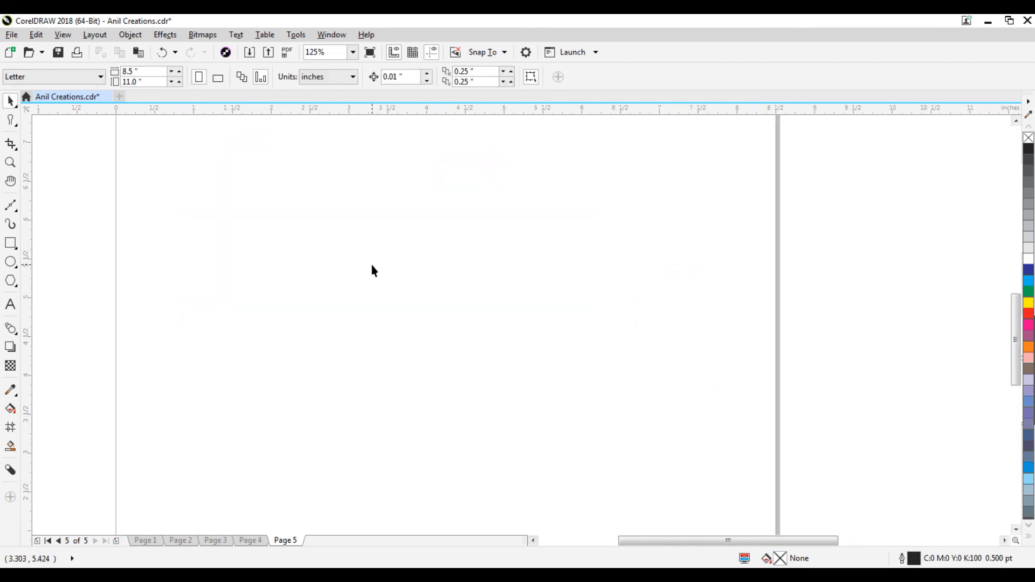
click(217, 78)
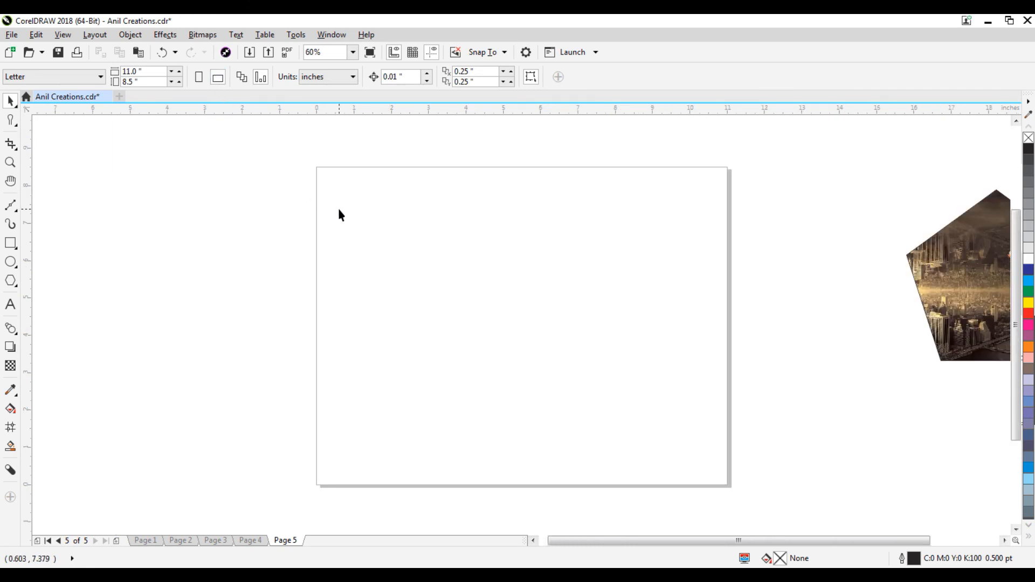
key(F6)
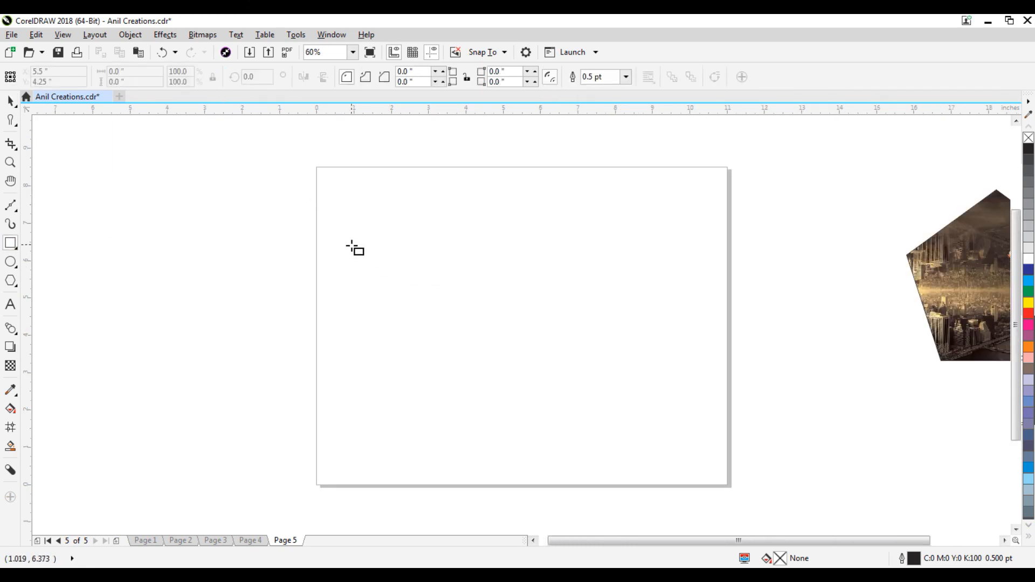
drag(351, 246, 637, 331)
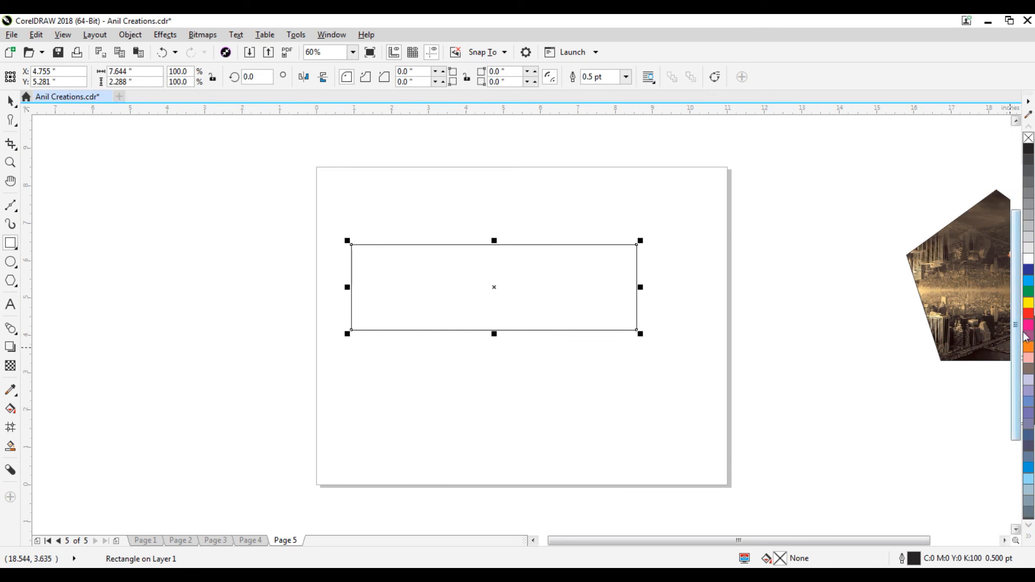
click(1029, 315)
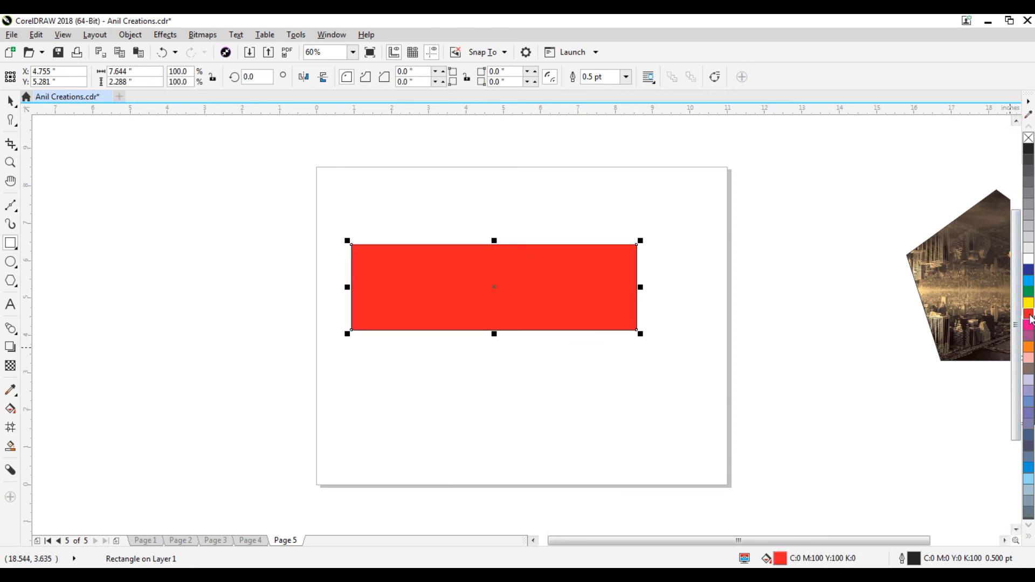
right_click(1029, 138)
- Roughen part of the red rectangle's lower edge with coarse spikes, and zigzag its upper edge using a 0.5-inch nib
click(16, 125)
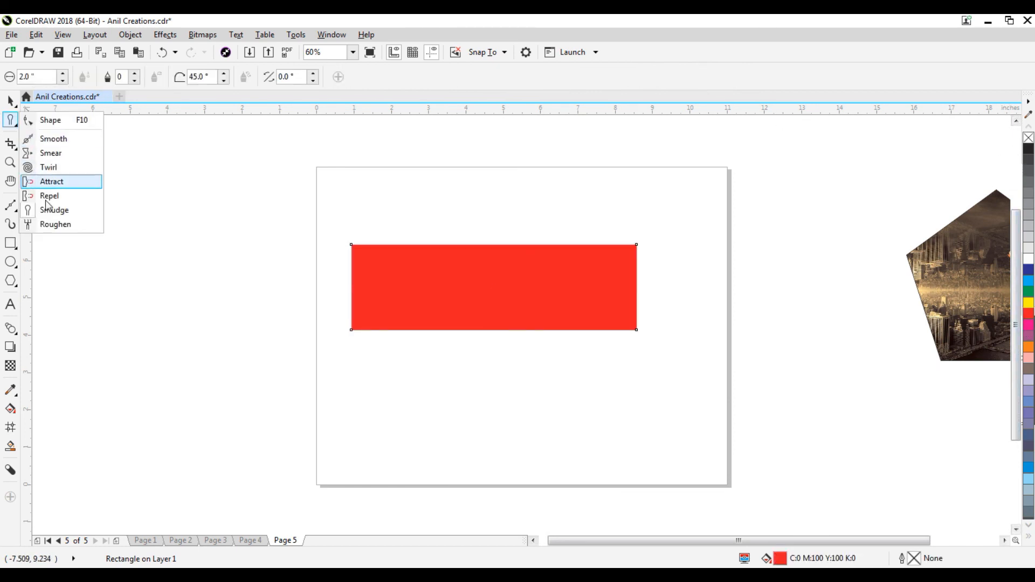
click(54, 224)
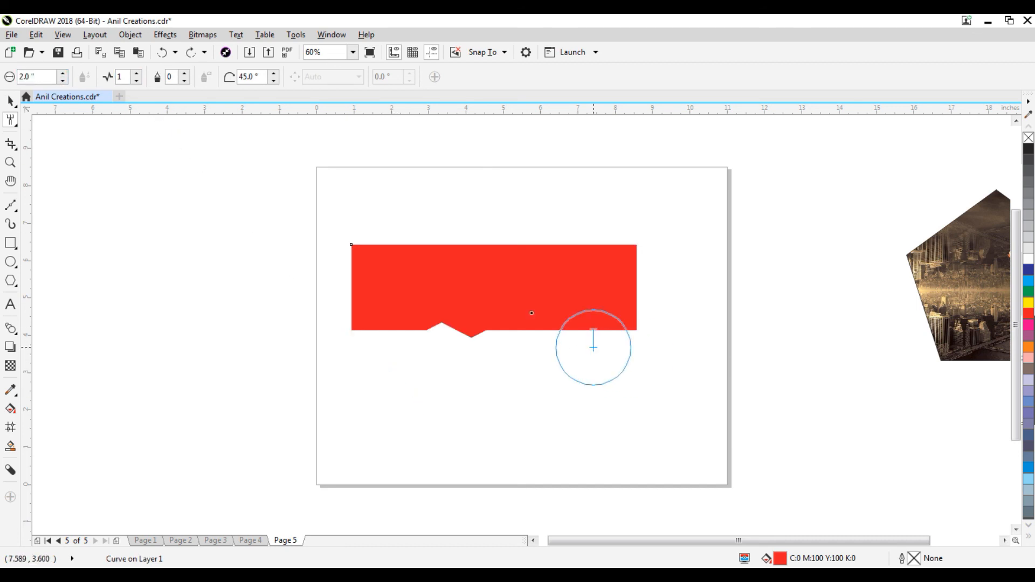
drag(41, 75, 1, 76)
key(Return)
drag(365, 244, 598, 245)
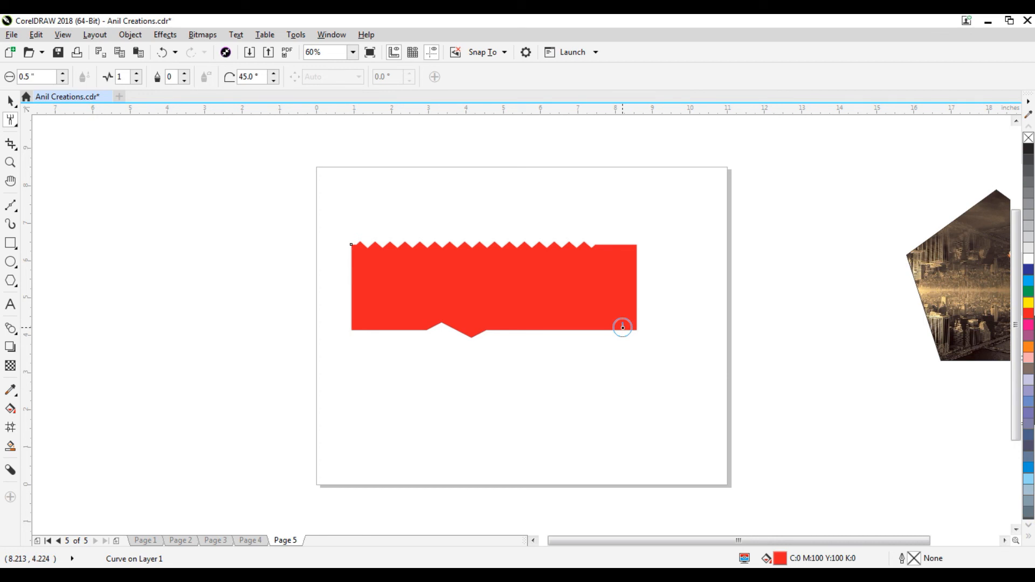
- Roughen the red shape's remaining edges around its right, lower and left sides with the small nib, and deselect it
mouse_move(592, 345)
mouse_down()
mouse_move(580, 268)
mouse_move(588, 371)
mouse_move(635, 269)
mouse_up()
mouse_move(656, 363)
mouse_down()
mouse_move(632, 241)
mouse_move(635, 303)
mouse_move(456, 293)
mouse_move(513, 234)
mouse_move(368, 238)
mouse_move(376, 236)
mouse_move(317, 266)
mouse_move(405, 403)
mouse_move(332, 297)
mouse_move(261, 332)
mouse_move(301, 345)
mouse_move(349, 313)
mouse_move(437, 291)
mouse_move(411, 318)
mouse_move(459, 314)
mouse_move(350, 343)
mouse_move(514, 340)
mouse_move(498, 338)
mouse_move(517, 312)
mouse_move(559, 340)
mouse_move(585, 323)
mouse_up()
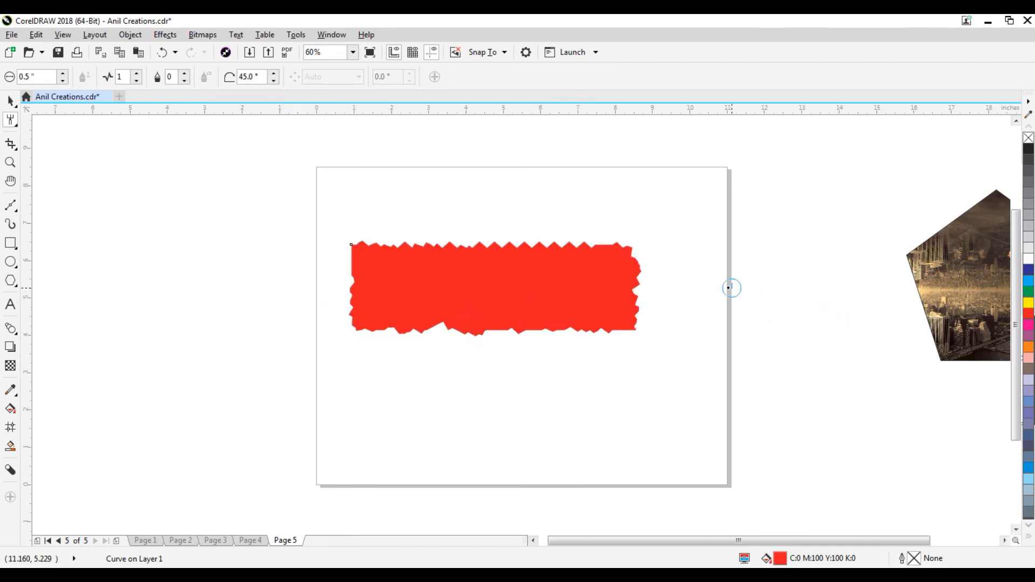
click(16, 125)
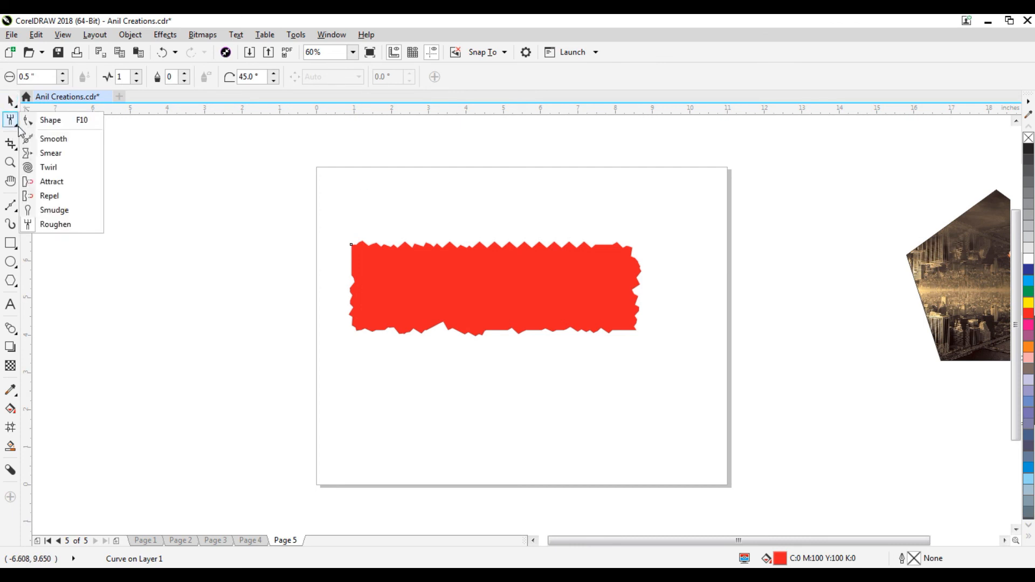
click(11, 103)
click(445, 186)
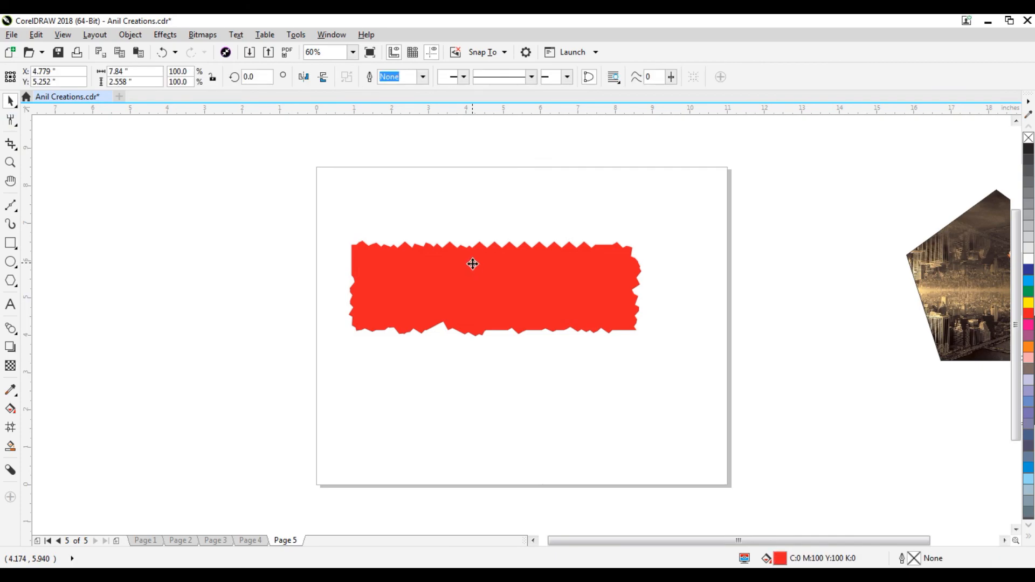